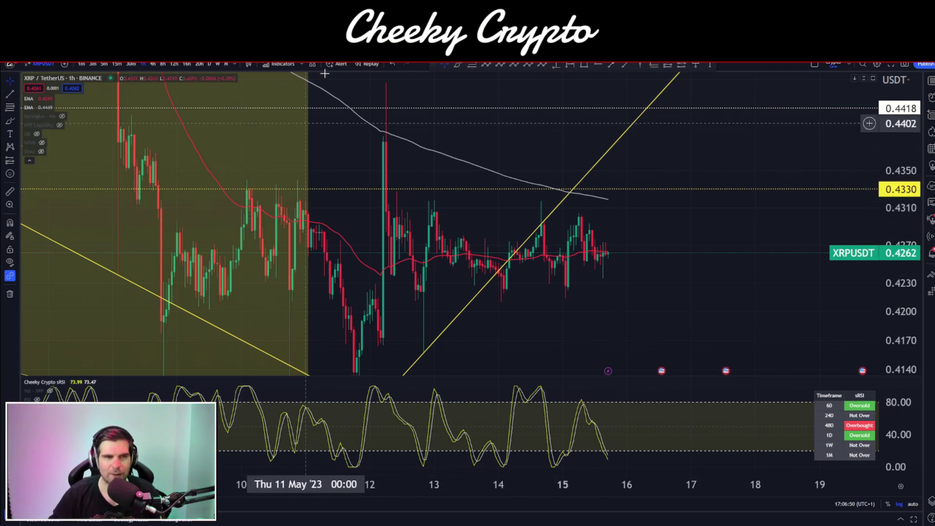
- Look at the weekly XRPUSDT chart and return to the 1-hour chart
key(ctrl+Tab)
key(ctrl+Tab)
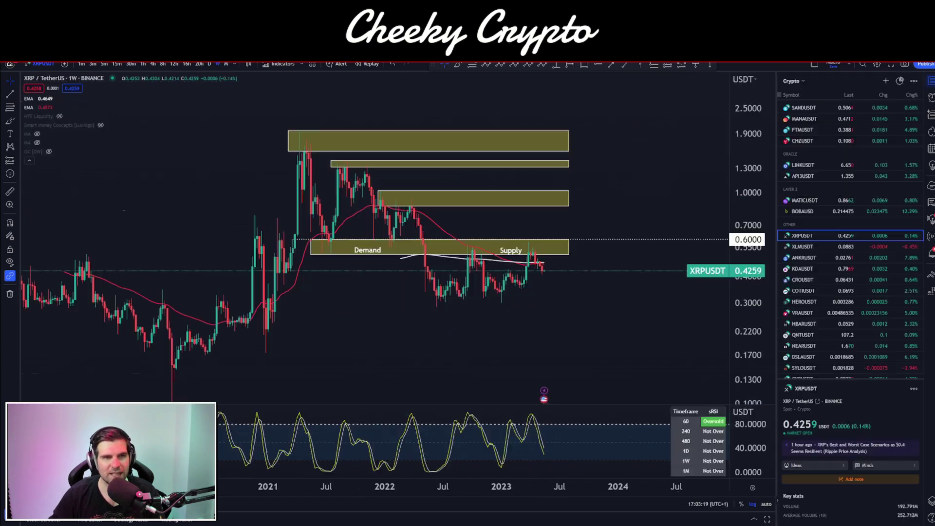
key(1)
key(h)
key(Return)
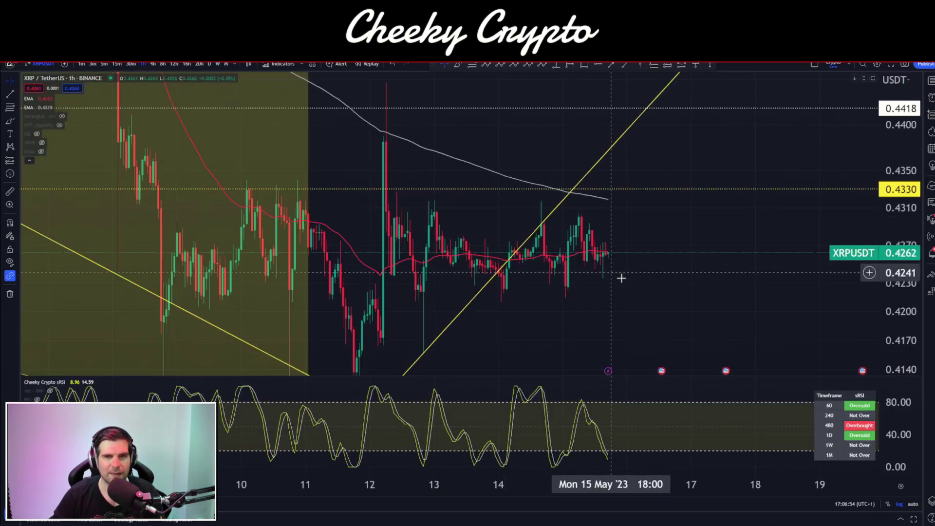
- Examine XRPUSDT's 1-hour price action from the late-March waves through the yellow channel to the mid-May candles around the (X) low
drag(606, 321, 656, 300)
drag(896, 171, 896, 327)
scroll(748, 291, down, 5)
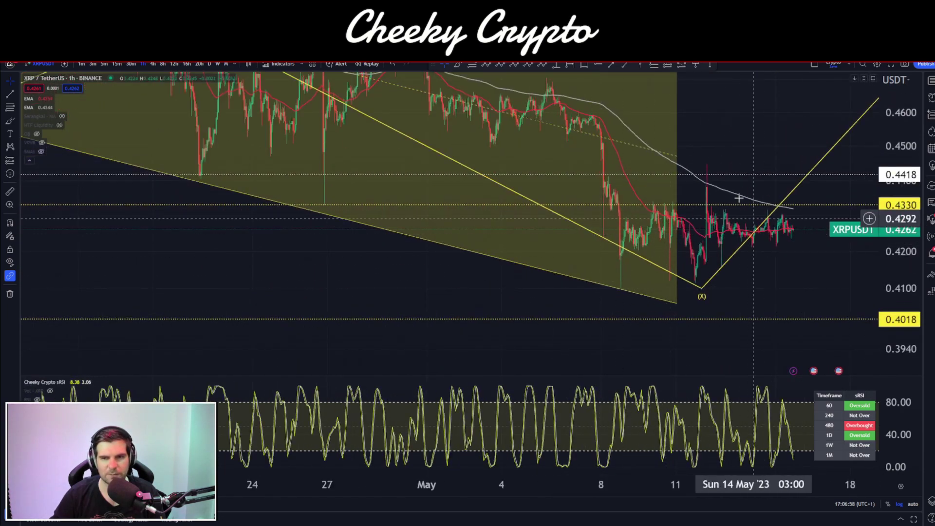
drag(622, 294, 667, 274)
scroll(486, 292, down, 8)
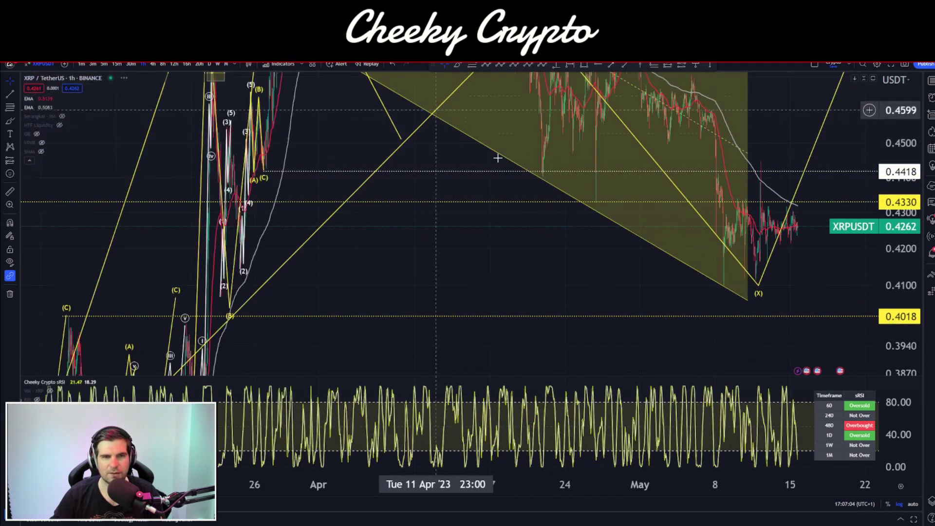
scroll(726, 272, up, 5)
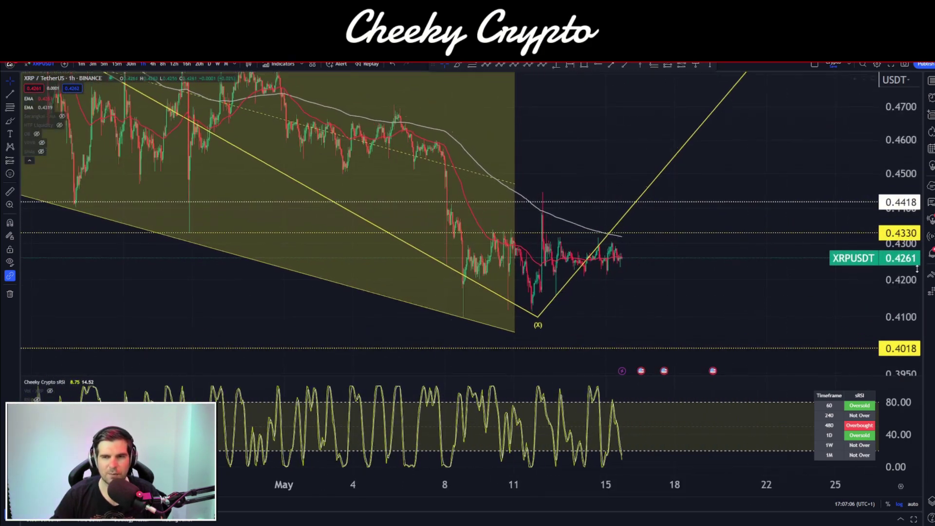
drag(900, 341, 900, 199)
drag(701, 335, 806, 190)
scroll(703, 268, up, 6)
scroll(703, 267, up, 3)
drag(644, 263, 886, 293)
drag(896, 224, 896, 307)
scroll(742, 256, down, 2)
drag(742, 255, 724, 271)
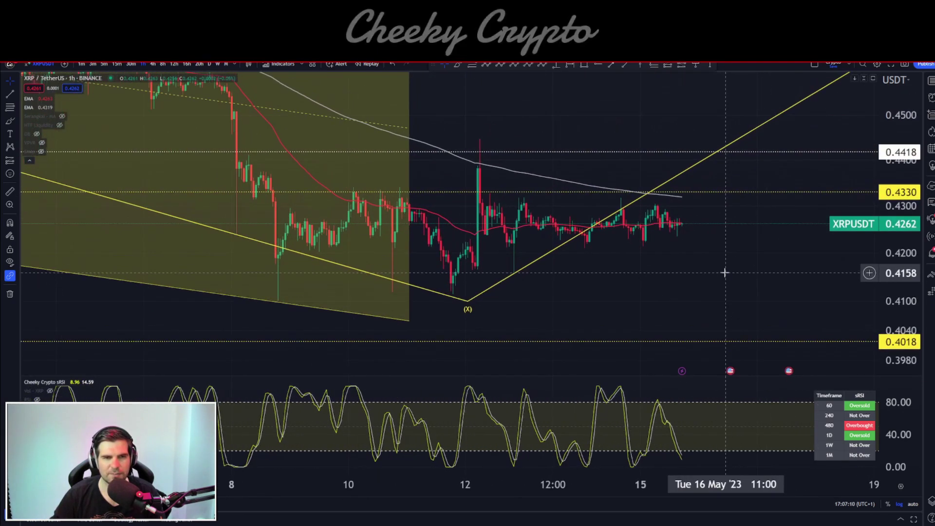
- Draw an ABC correction wave from the 8 May low at 0.4096 through (A) 0.4351 and (B) 0.4108 to (C) about 0.4445
click(10, 146)
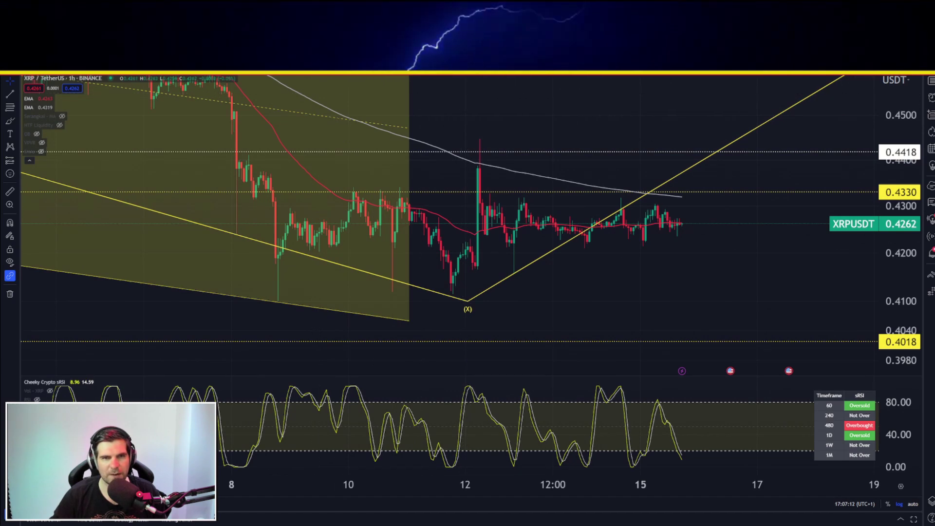
click(271, 302)
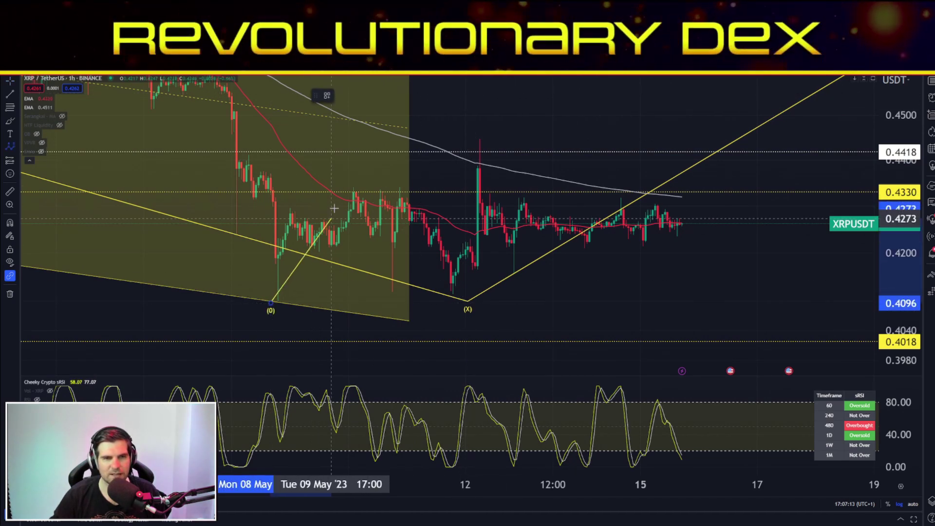
click(350, 183)
click(402, 296)
click(472, 140)
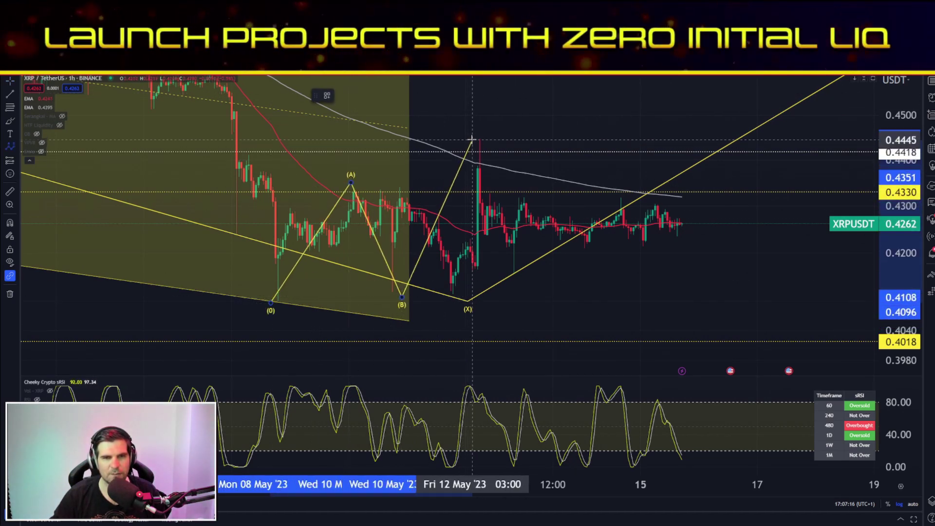
- Draw a Fibonacci retracement from the (A) high at 0.4331 to the 8 May low and move its 0 level to 0.4114
key(alt+f)
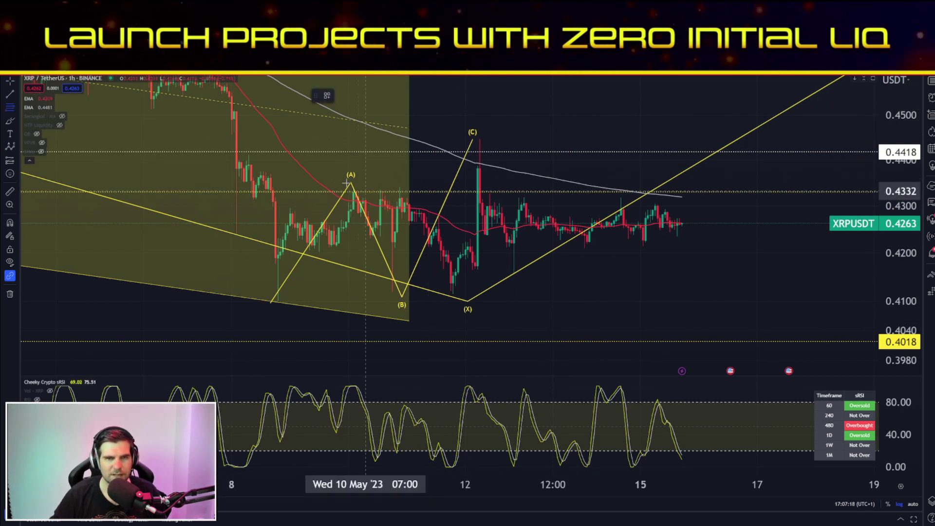
click(356, 191)
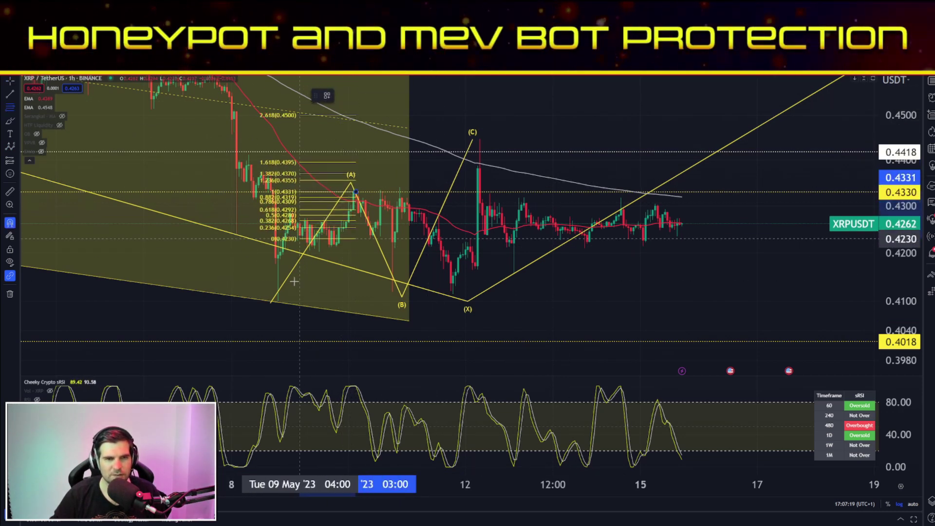
ctrl+click(277, 309)
drag(322, 277, 473, 268)
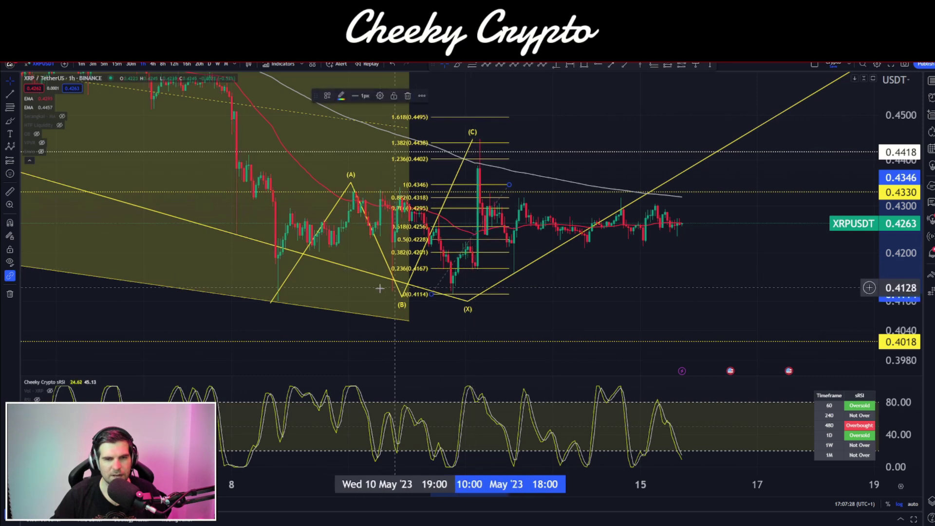
- Move wave point (B) to the 11 May low at about 0.4112 and point (C) to 12 May at about 0.4446
drag(403, 300, 448, 296)
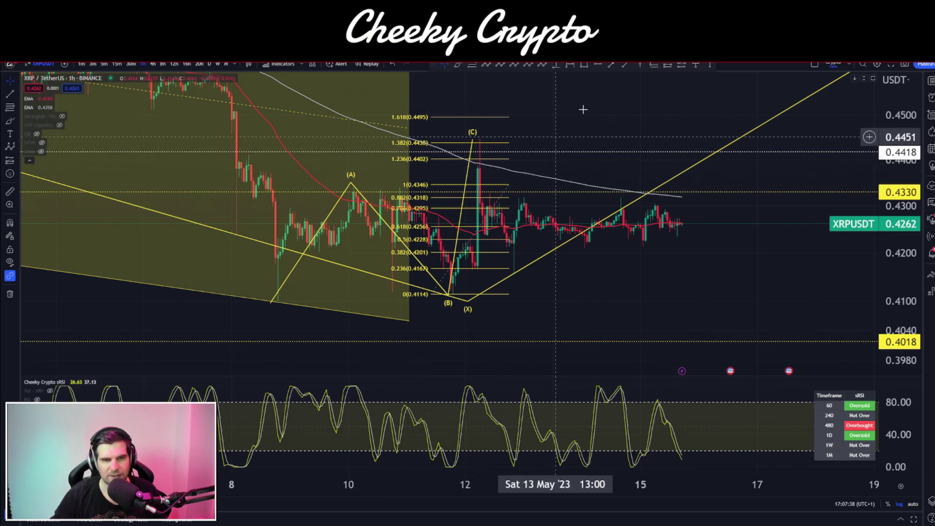
mouse_move(474, 144)
mouse_down()
mouse_move(496, 141)
mouse_move(458, 132)
mouse_up()
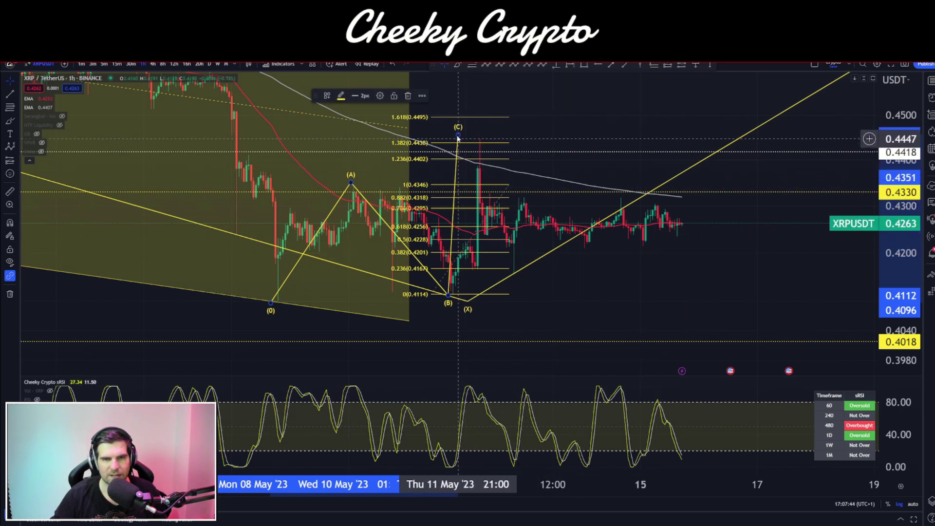
drag(458, 134, 494, 143)
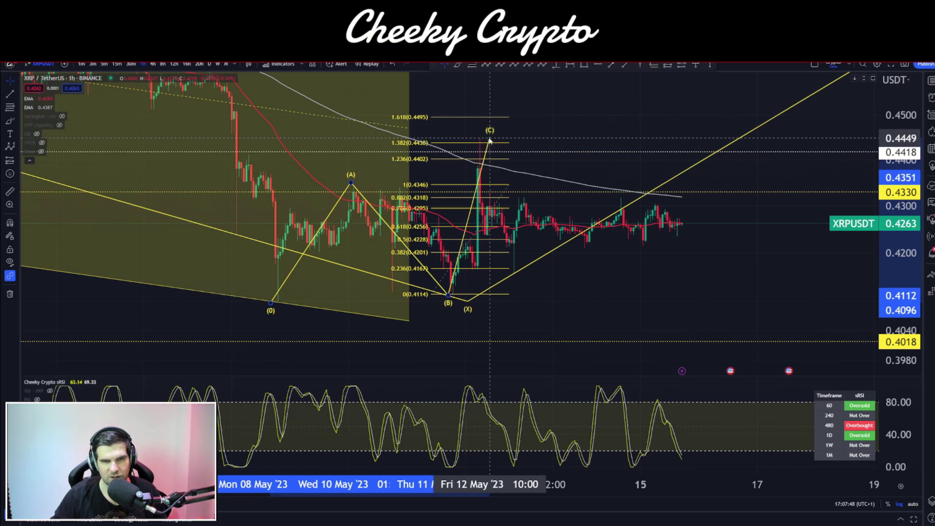
drag(494, 141, 494, 140)
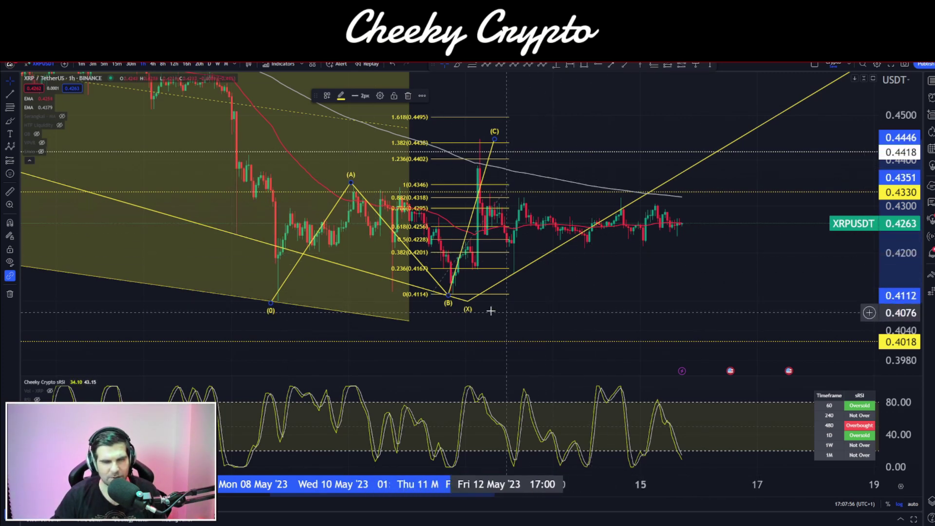
- Delete the Fibonacci retracement and realign wave point (C) with the 12 May spike high
click(456, 201)
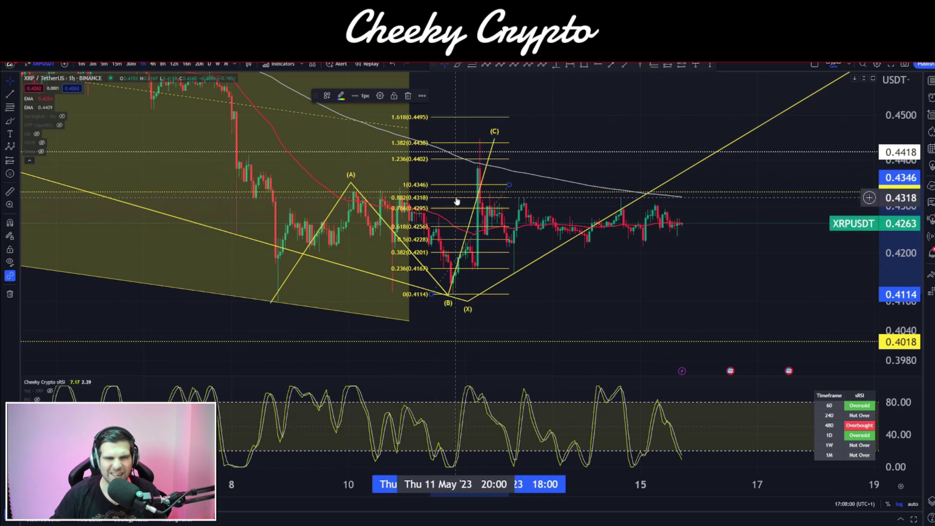
key(Delete)
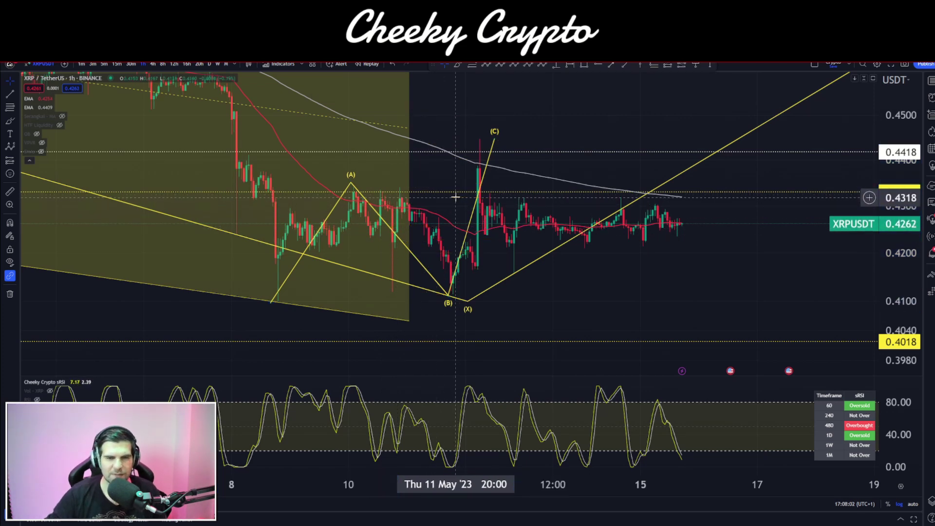
drag(496, 141, 478, 139)
click(541, 131)
- Draw a Fibonacci retracement from the 12 May high at 0.4446 to 0.4238 and move its 0 level to the 0.4327 rebound high
drag(630, 296, 724, 267)
scroll(724, 267, up, 5)
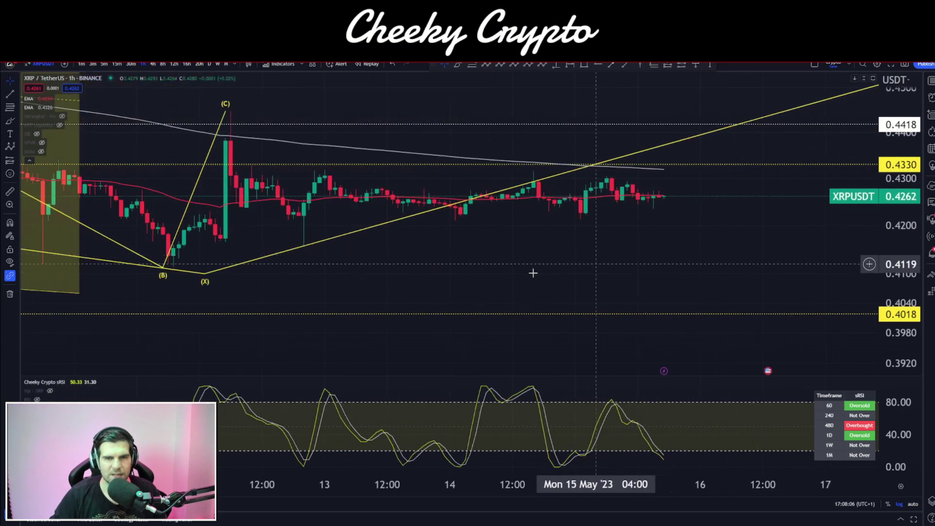
drag(522, 275, 713, 298)
drag(900, 308, 900, 219)
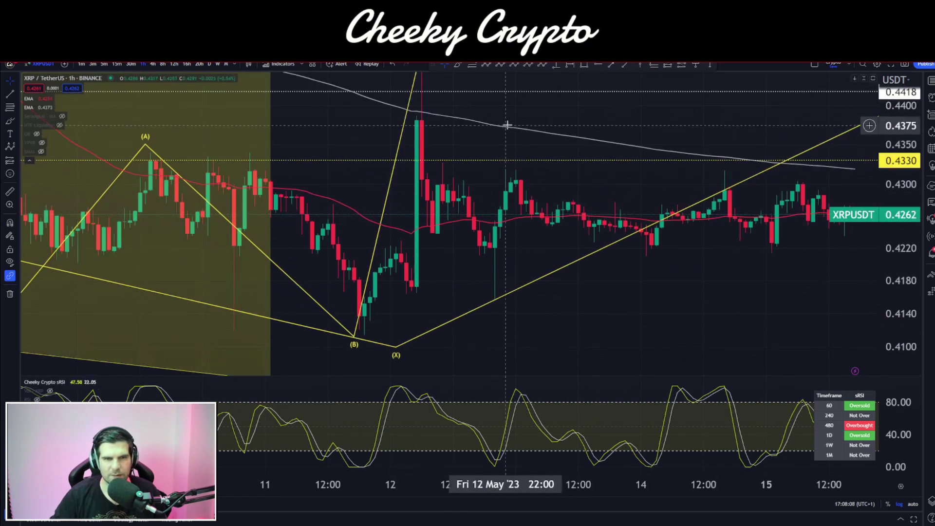
click(471, 65)
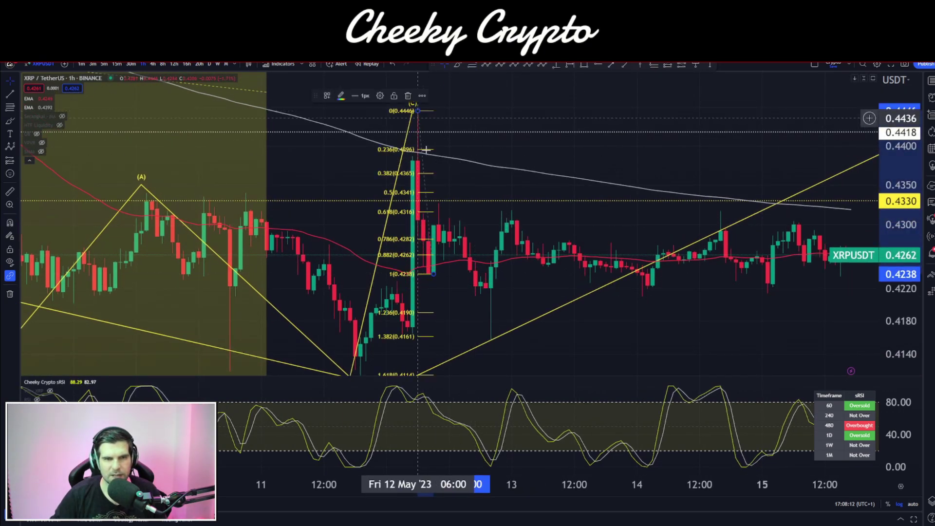
drag(427, 150, 446, 242)
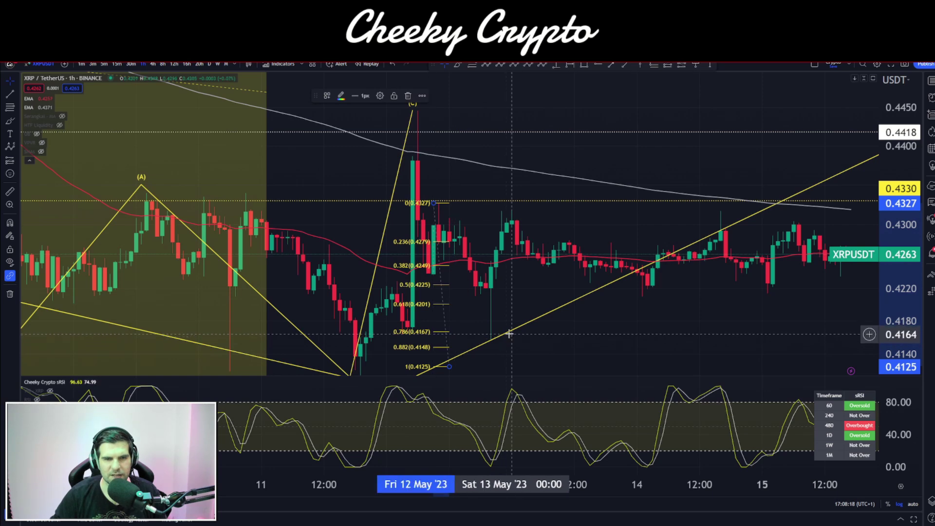
drag(526, 361, 509, 236)
drag(425, 253, 495, 336)
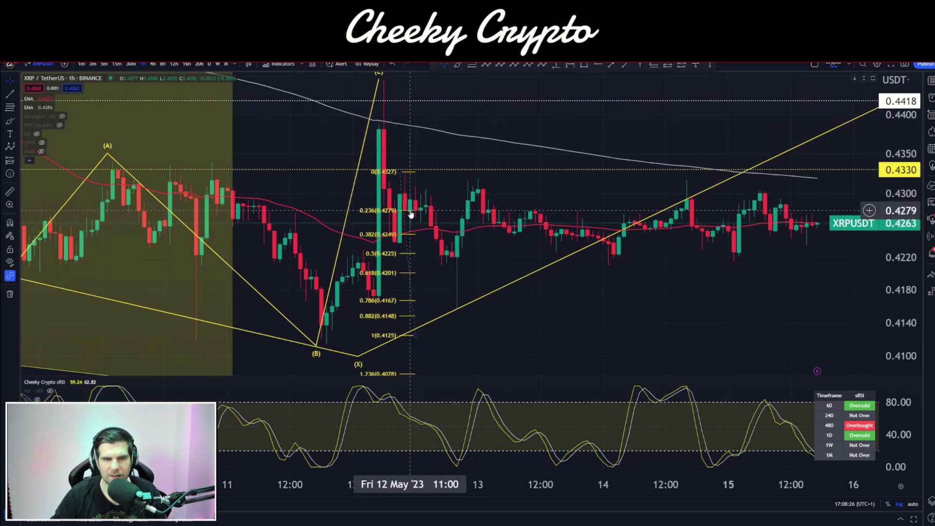
- Draw a rectangle zone between the 1.236 level at 0.4078 and the 1 level at 0.4125, from 12 May to 15 May
drag(599, 317, 595, 184)
click(584, 64)
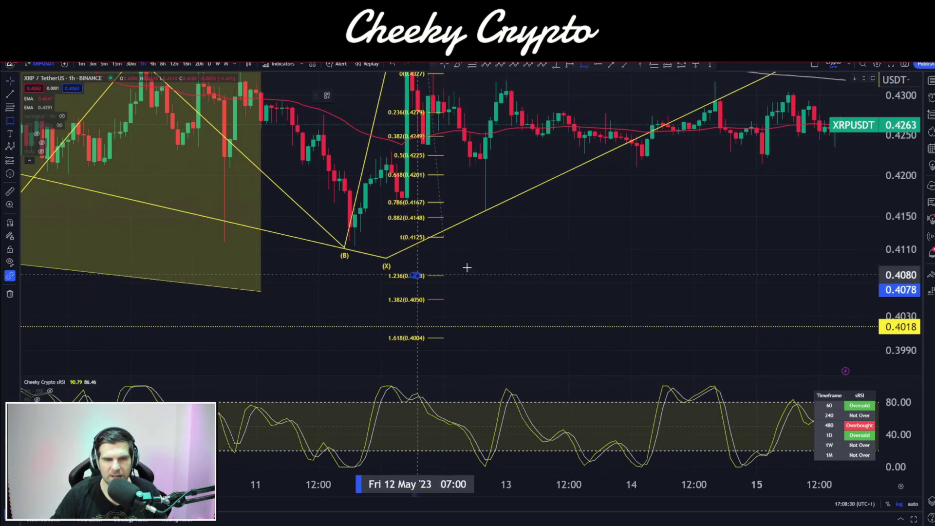
drag(414, 276, 861, 237)
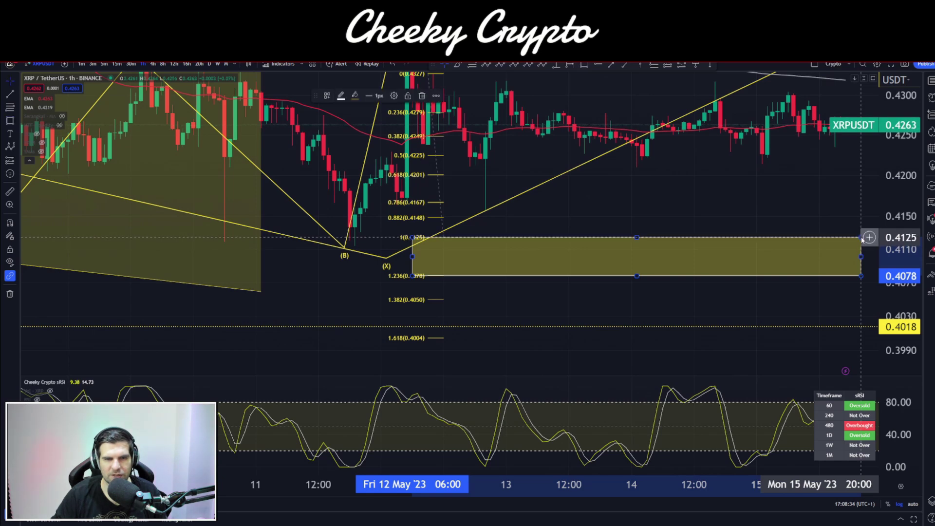
click(862, 239)
click(561, 293)
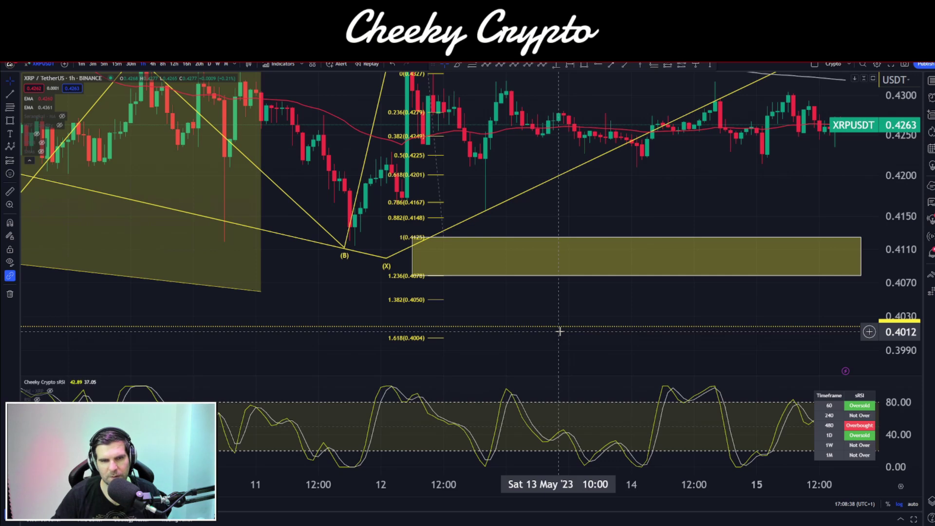
- Delete the Fibonacci retracement above the yellow rectangle zone
drag(496, 151, 482, 194)
click(419, 156)
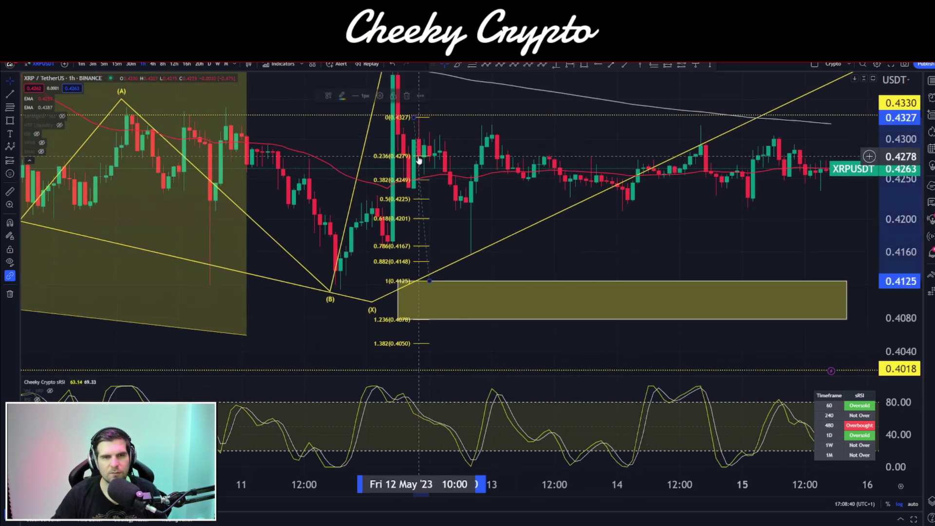
key(Delete)
- Draw an ABC correction wave from 0.4451 down to (A) 0.4232, up to (B) 0.4329 and into the rectangle at (C) 0.4091
drag(601, 233, 415, 242)
scroll(416, 242, down, 5)
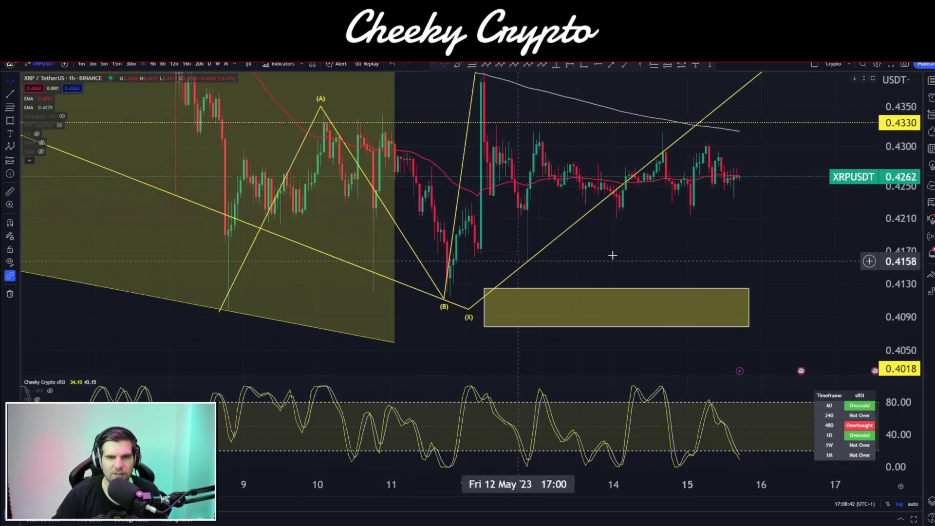
drag(682, 253, 573, 273)
drag(895, 153, 895, 238)
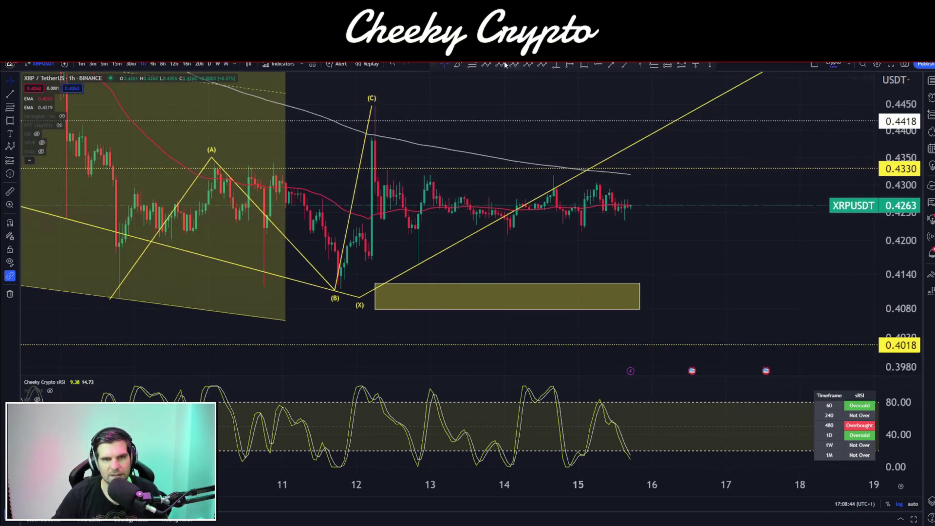
click(486, 64)
click(369, 104)
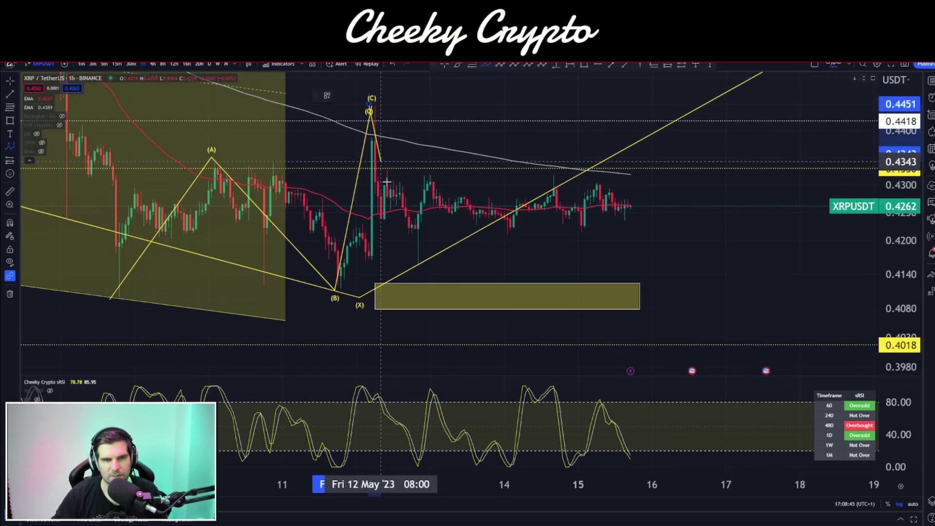
click(380, 222)
click(400, 169)
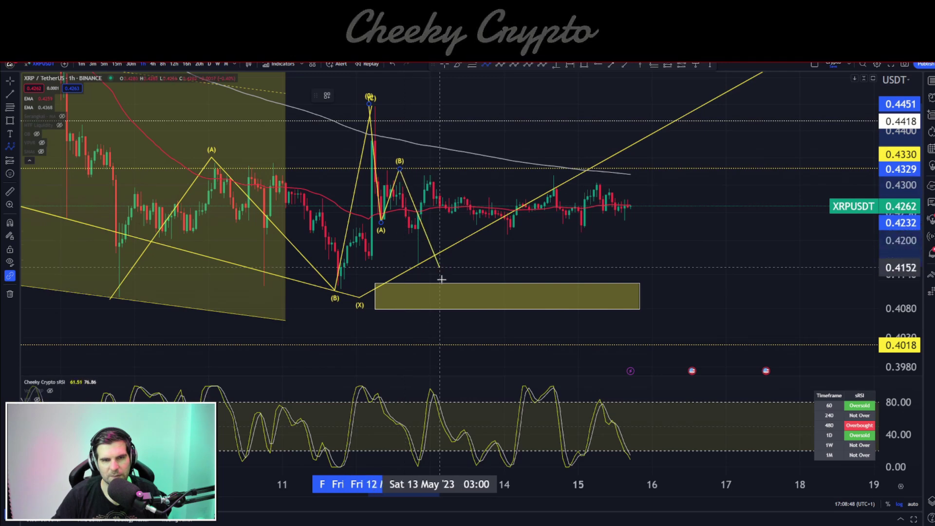
click(442, 302)
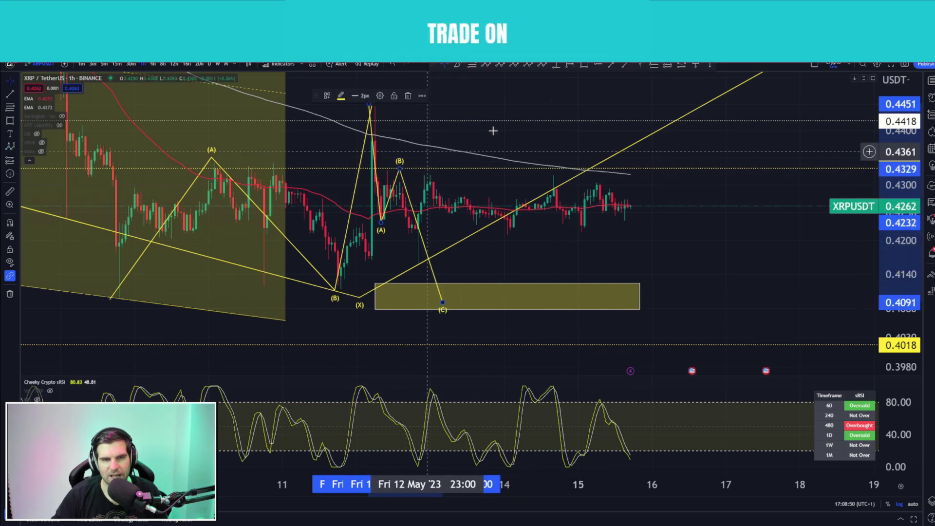
- Delete the horizontal level lines at 0.4330 and 0.4418
click(320, 170)
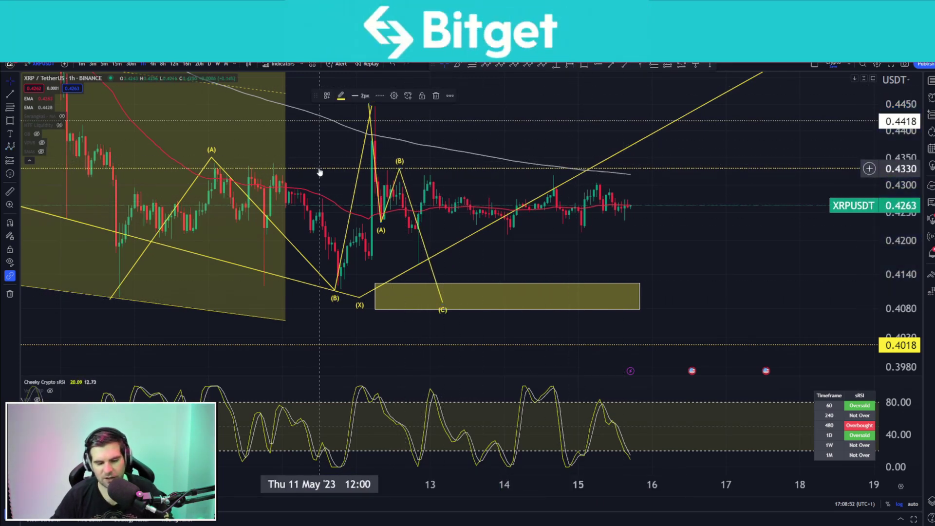
drag(320, 172, 416, 125)
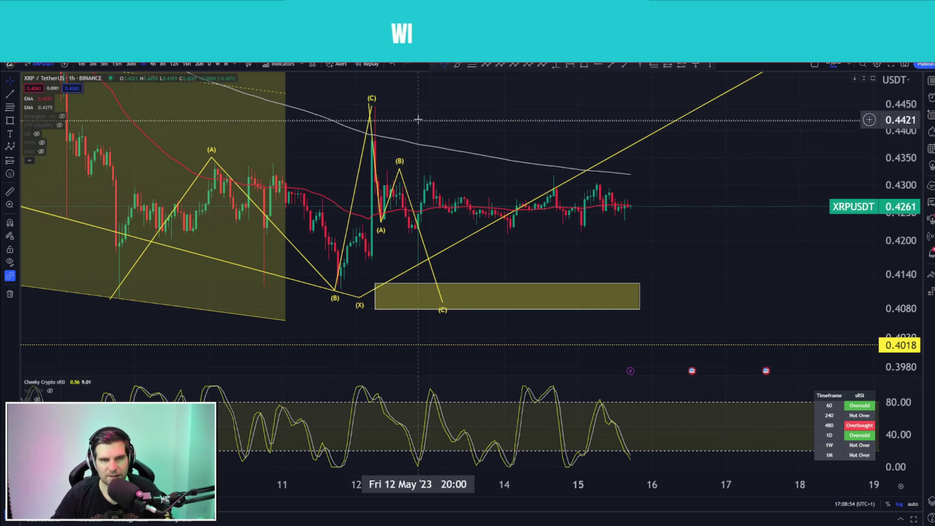
key(Delete)
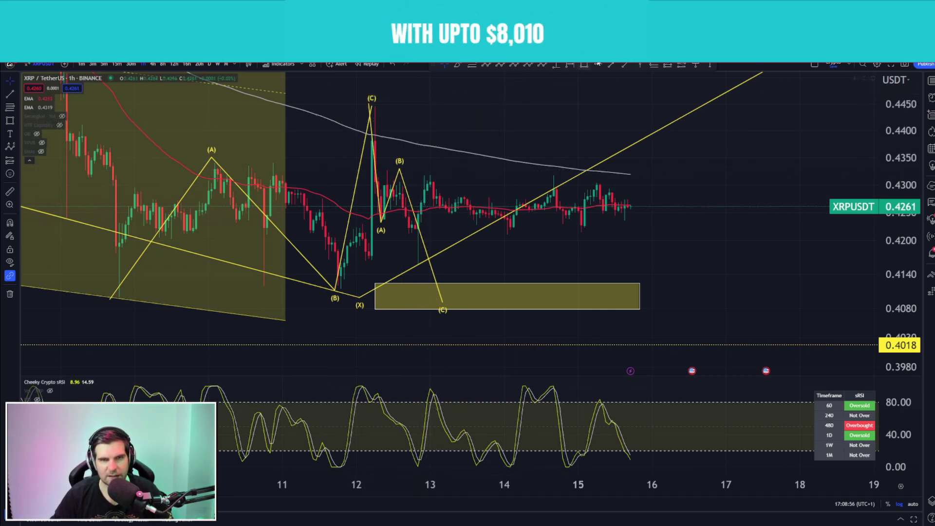
- Place horizontal level rays at 0.4327 from the 12 May 10:00 candle and at 0.4318 from the 13 May 00:00 candle
click(598, 65)
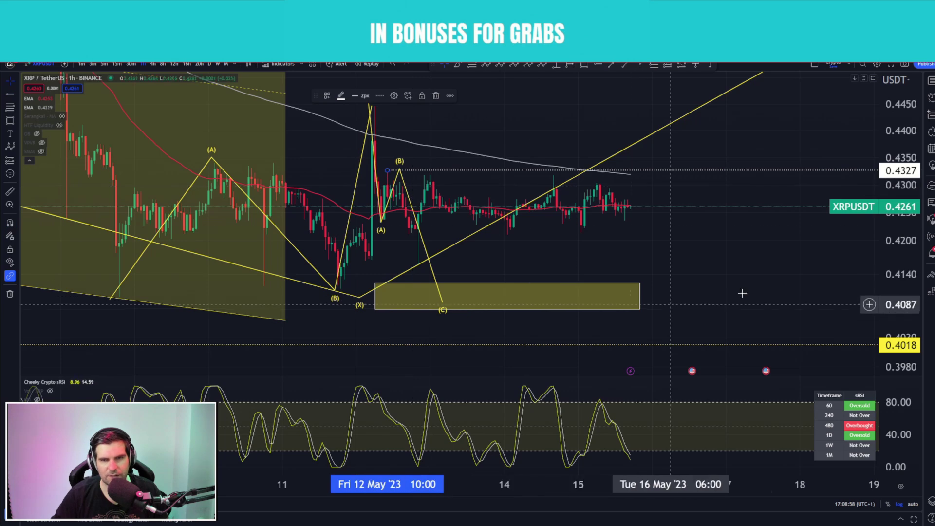
drag(699, 259, 718, 258)
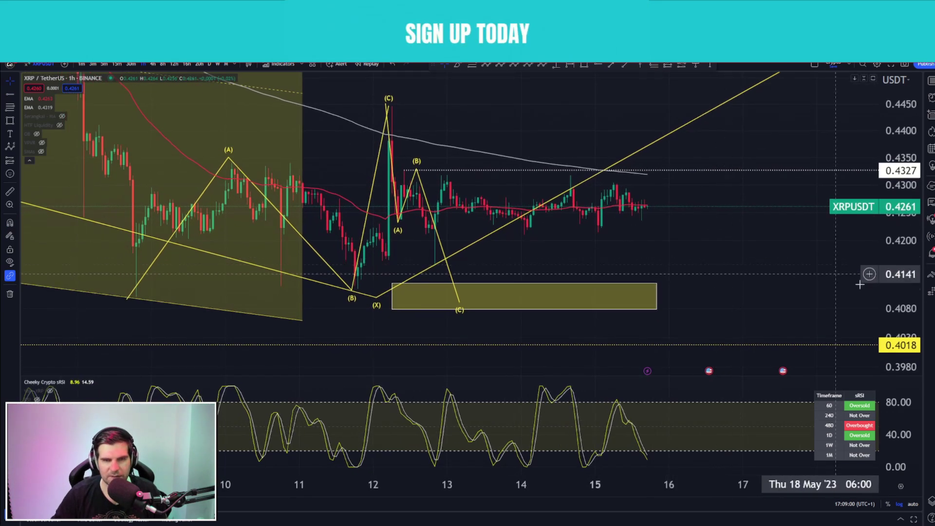
drag(904, 290, 894, 211)
drag(751, 261, 752, 245)
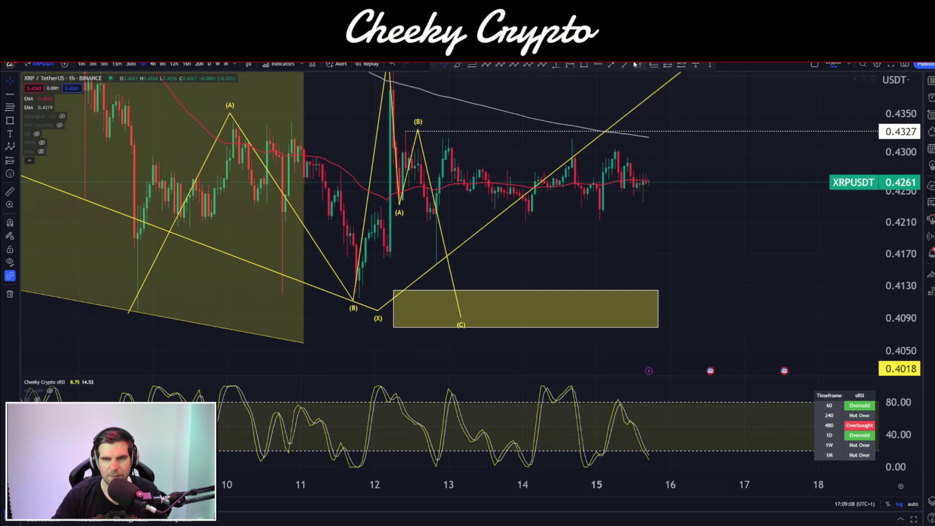
click(448, 138)
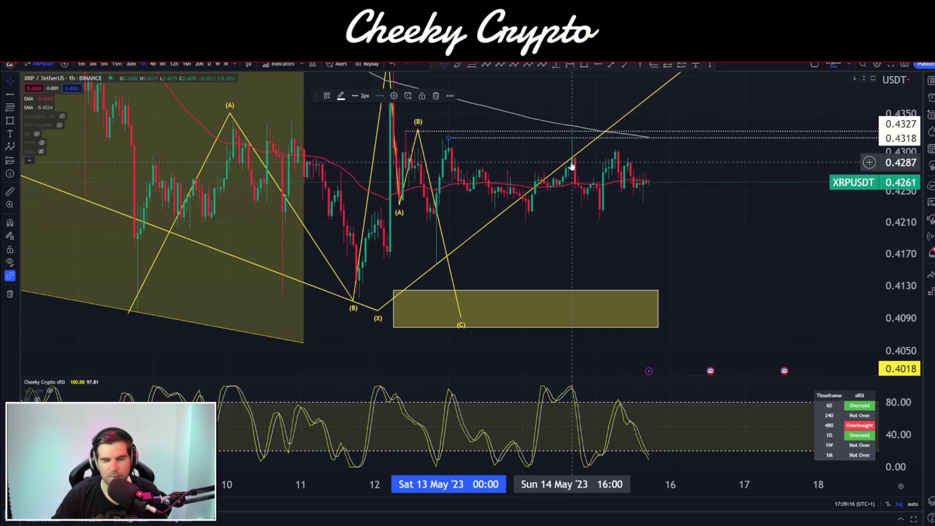
click(759, 244)
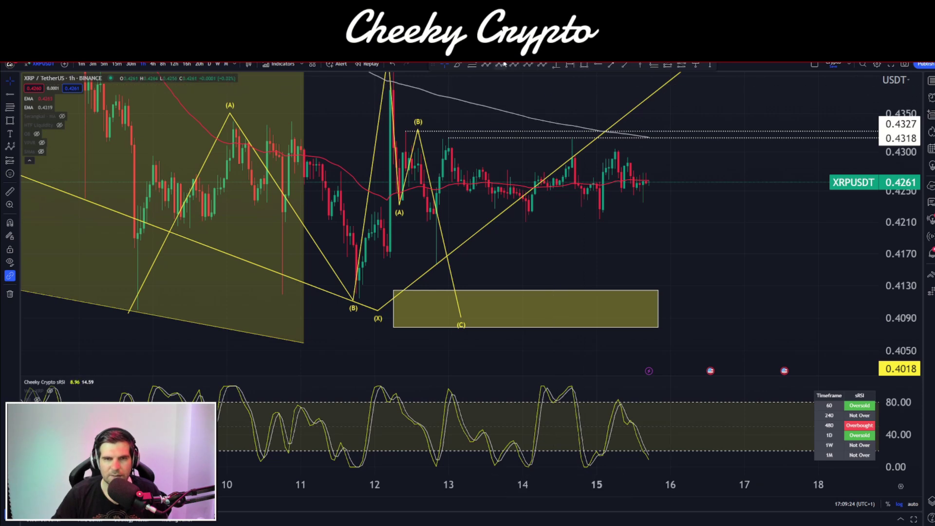
- Draw an ABC correction wave from 0.4317 on 13 May down to (A) 0.4202, up to (B) at the 0.4318 level and down to (C) about 0.4164
click(486, 65)
click(523, 229)
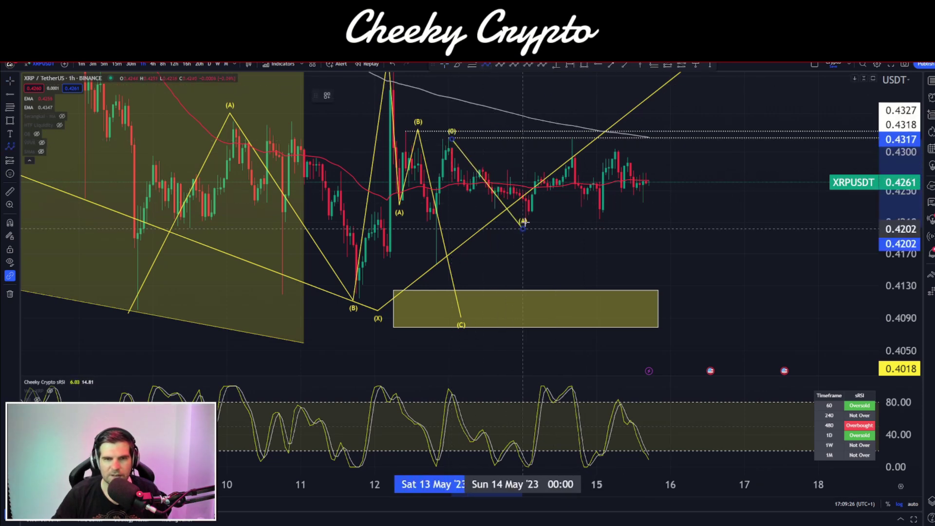
click(575, 139)
click(645, 258)
mouse_move(706, 258)
mouse_down()
mouse_move(663, 240)
mouse_move(606, 247)
mouse_move(628, 312)
mouse_up()
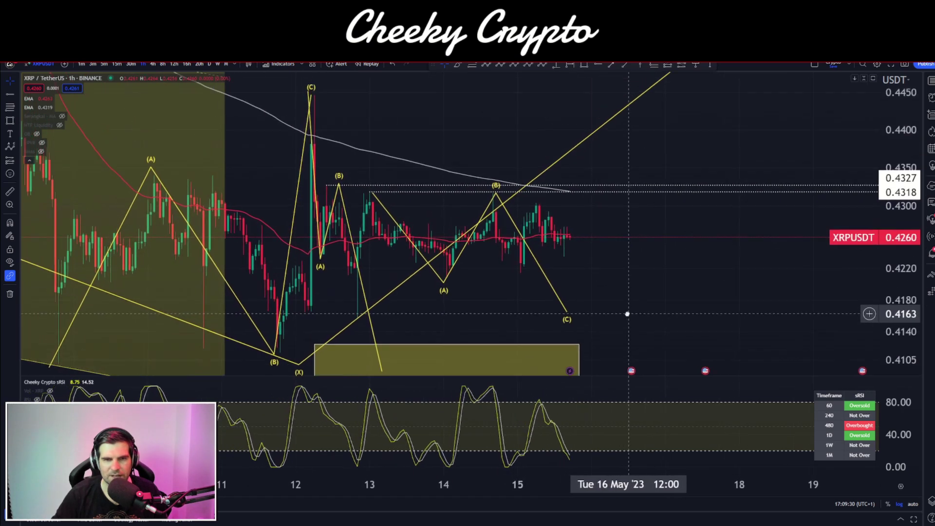
- Draw a Fibonacci retracement over the latest swing, with the 0 level at 0.4304 and the 1 level at 0.4201
click(521, 283)
click(499, 222)
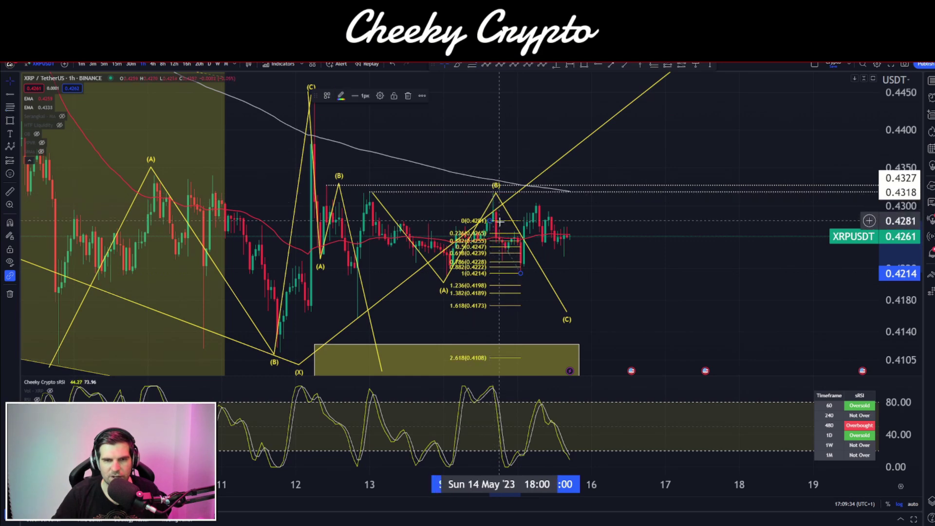
drag(489, 223, 552, 221)
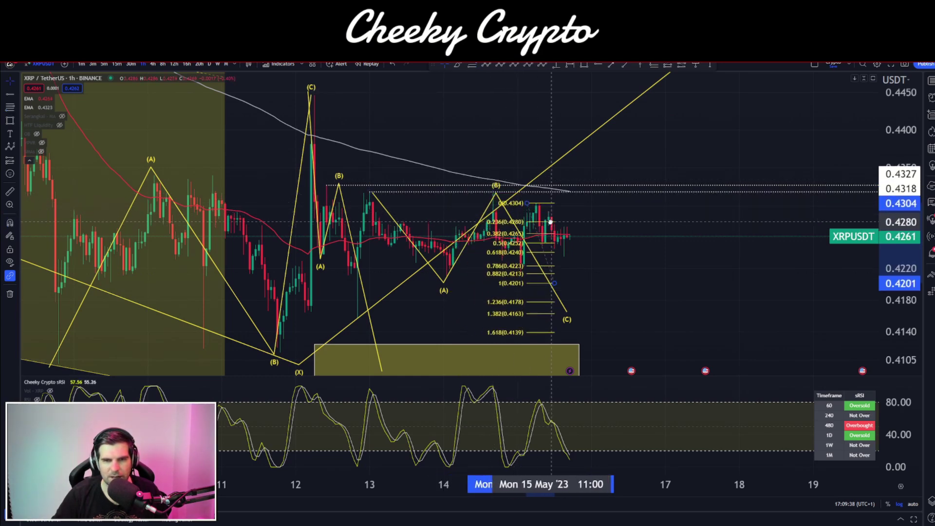
- Draw a rectangle zone between the 1 level at 0.4201 and the 1.236 level at 0.4178, from 15 May 00:00 to 21:00
click(584, 63)
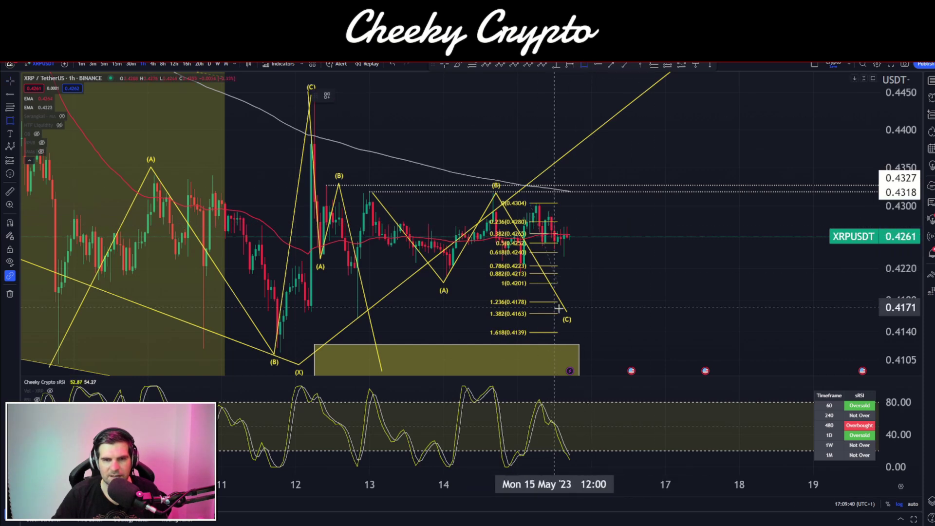
drag(583, 302, 518, 288)
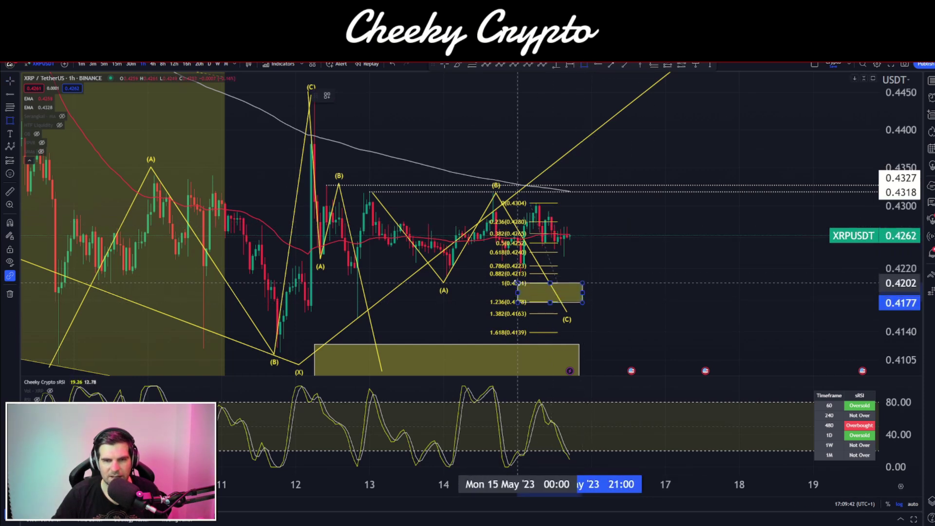
click(517, 283)
drag(673, 329, 655, 329)
drag(886, 336, 879, 217)
drag(763, 325, 841, 197)
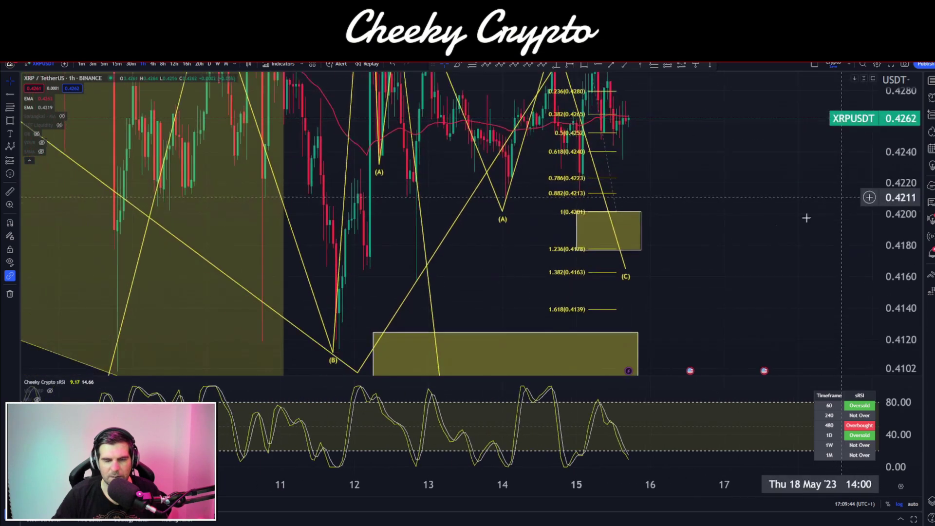
scroll(564, 246, up, 6)
drag(565, 247, 659, 286)
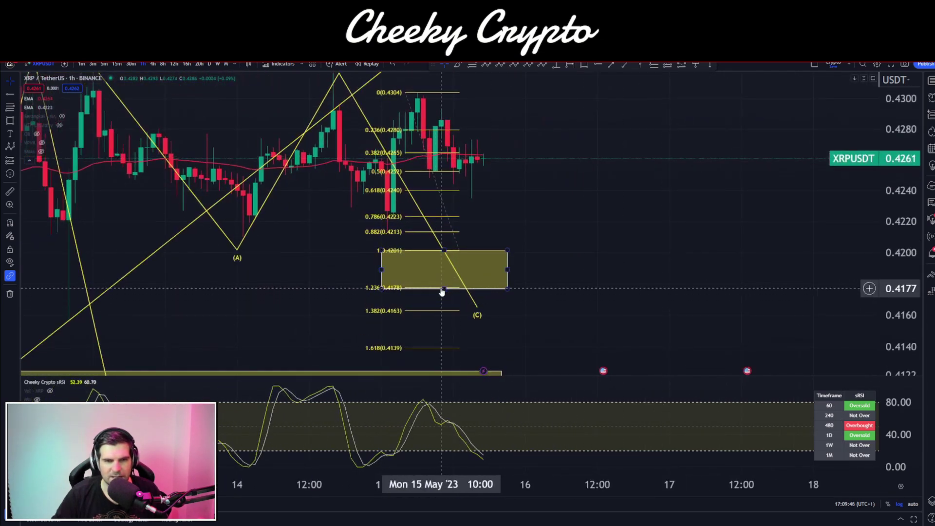
drag(443, 288, 458, 288)
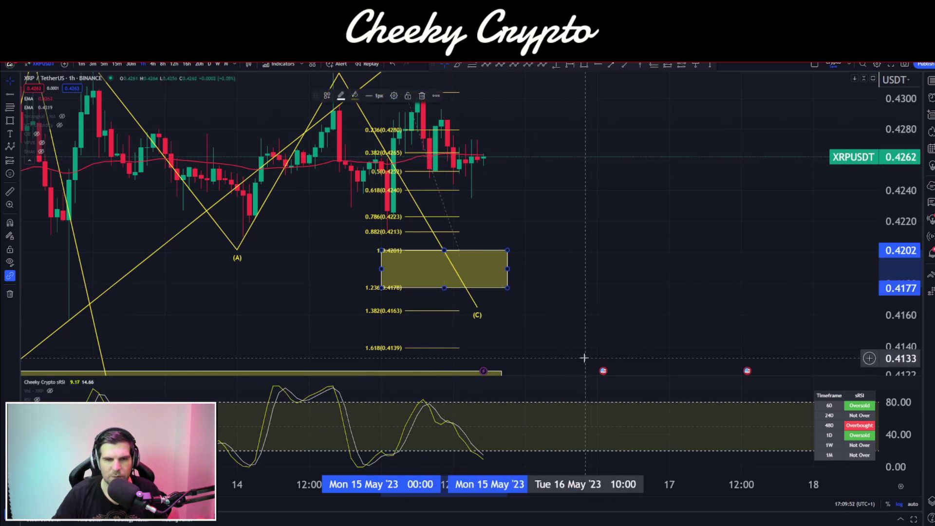
- Delete the Fibonacci retracement overlapping the small 15 May rectangle zone
click(525, 290)
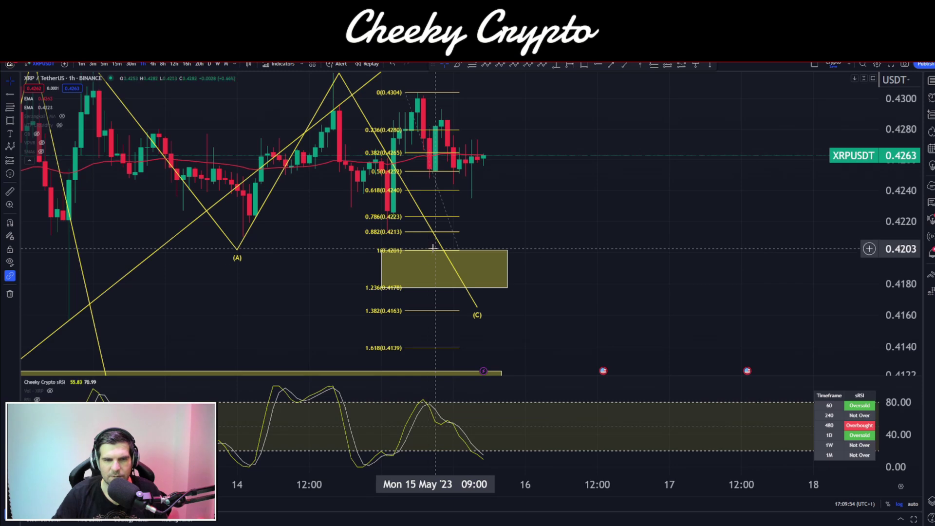
click(445, 232)
key(Delete)
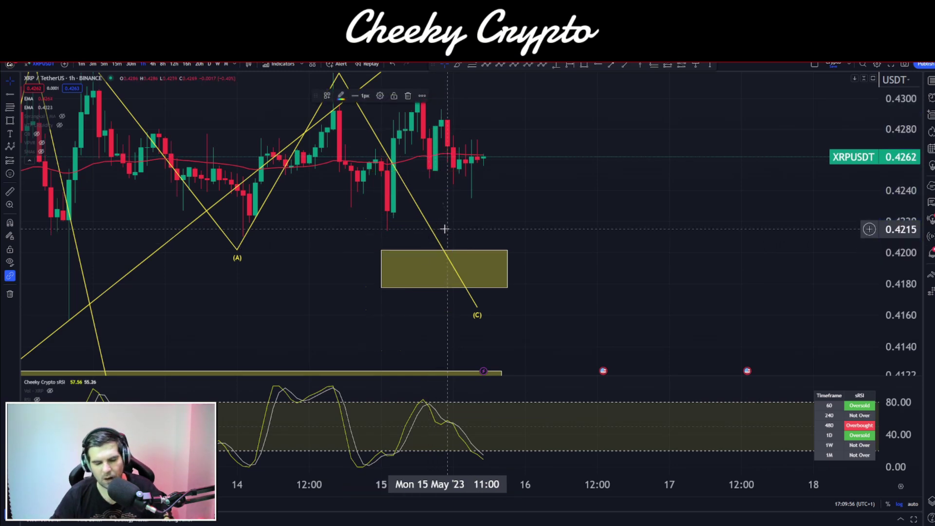
- Draw an ABC wave from 0.4318 on 14 May down to (A) 0.4210, up to (B) 0.4305 and into the small rectangle at (C) about 0.4186
drag(595, 250, 602, 301)
click(485, 64)
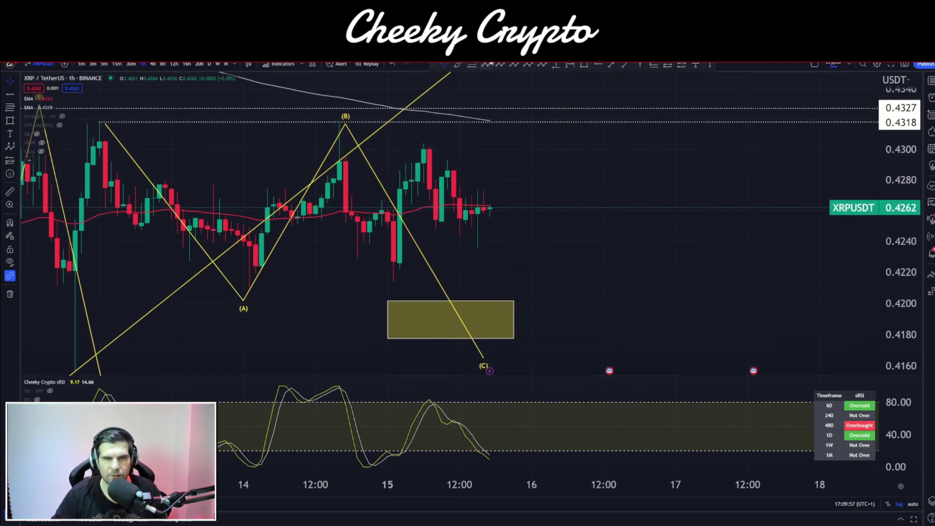
click(340, 122)
click(382, 287)
click(436, 142)
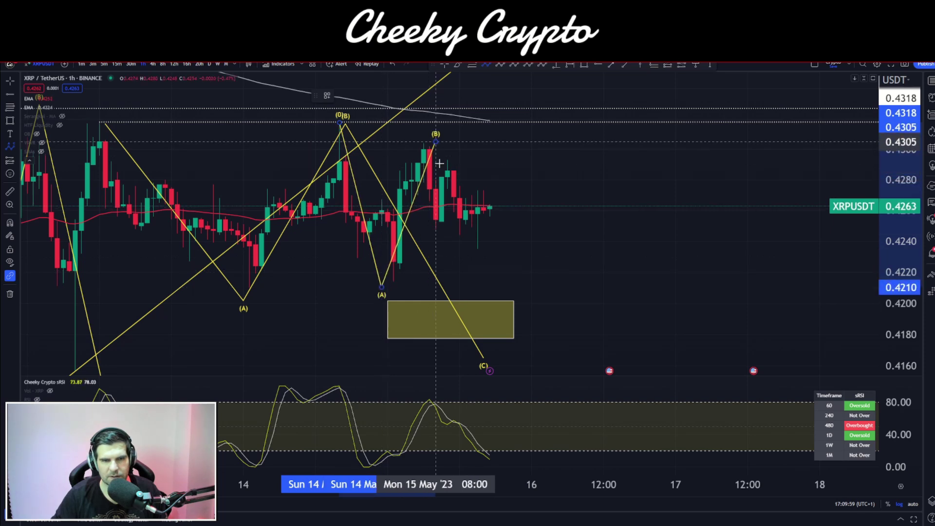
click(501, 325)
drag(601, 295, 654, 287)
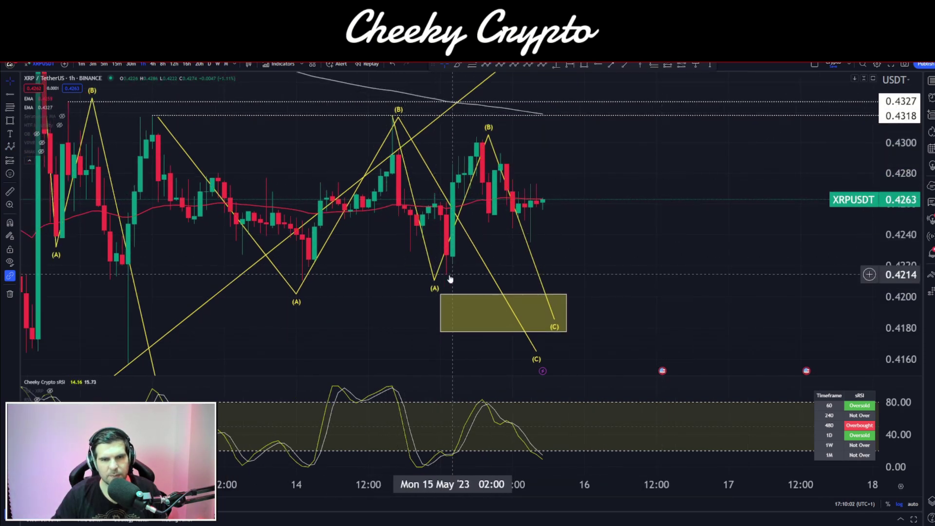
- Place a horizontal level ray at 0.4157 from the low of the 12 May 20:00 candle
drag(464, 260, 441, 285)
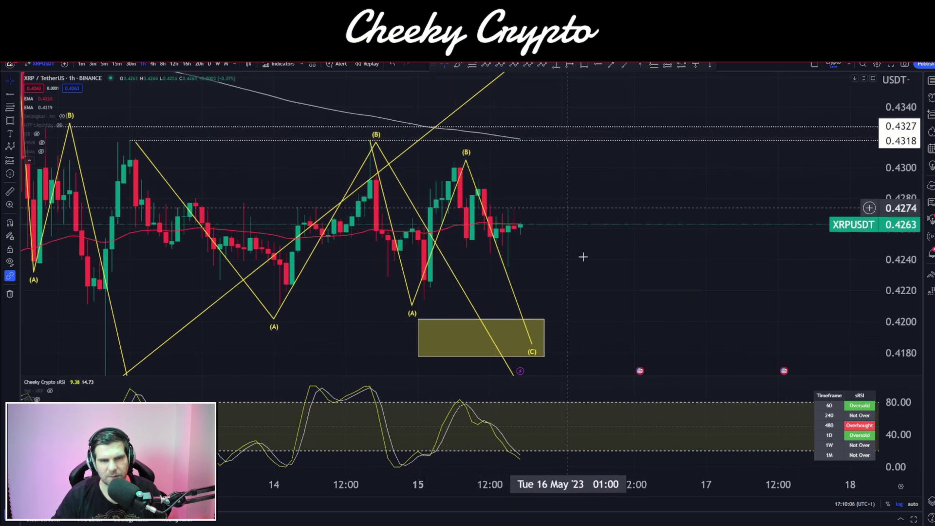
drag(584, 273, 594, 217)
drag(903, 127, 867, 299)
scroll(636, 267, down, 6)
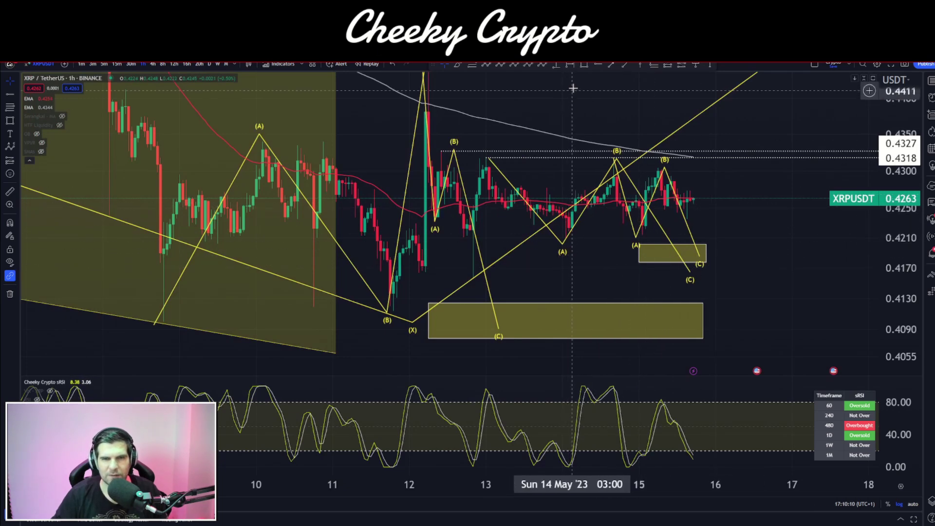
click(473, 278)
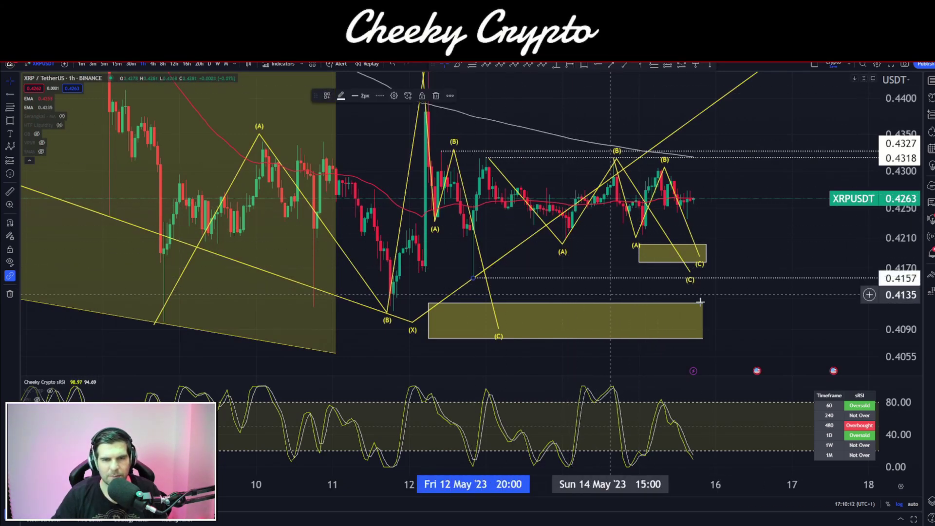
drag(763, 241, 676, 275)
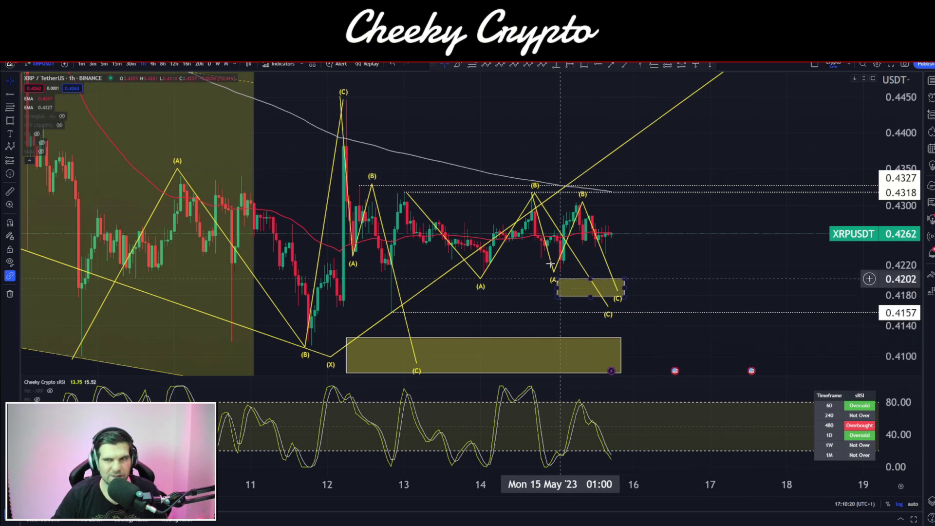
- Extend the lower, larger rectangle zone forward in time to about 17 May 14:00
drag(730, 271, 664, 243)
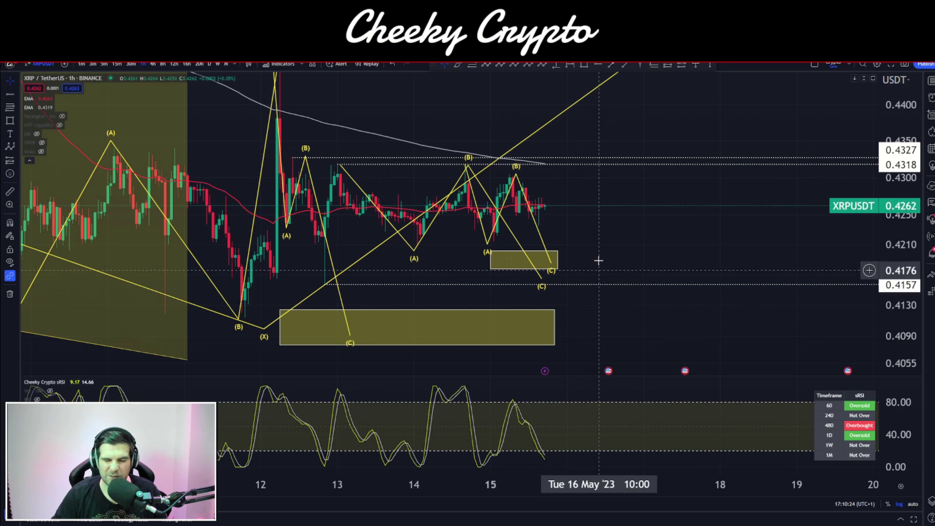
drag(599, 261, 639, 255)
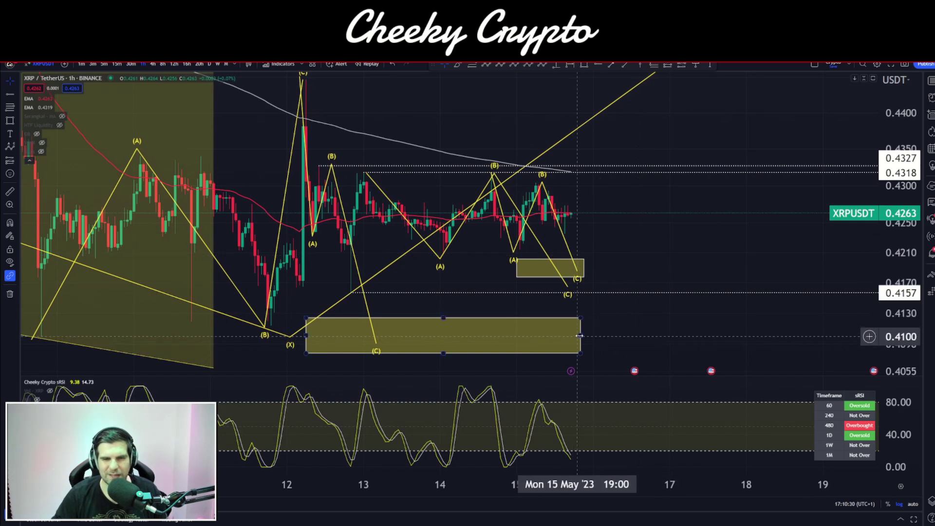
drag(579, 336, 715, 336)
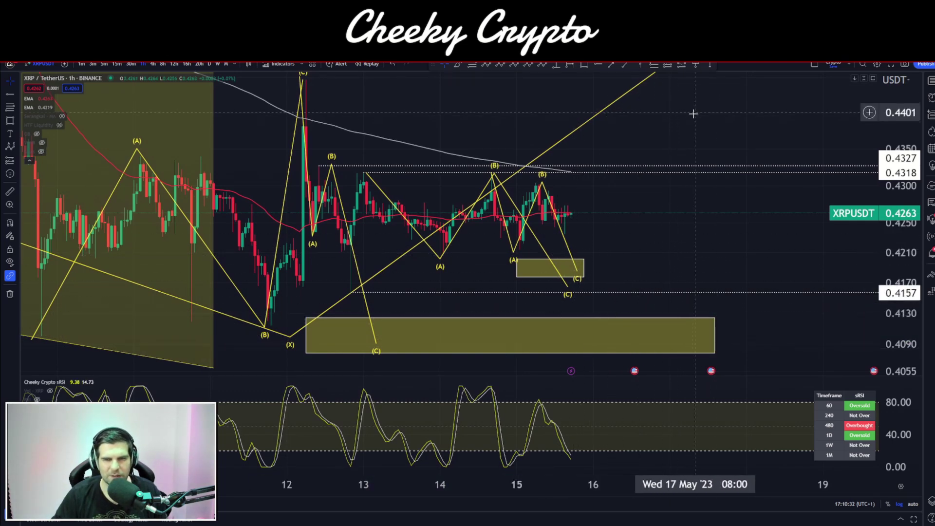
drag(631, 251, 642, 258)
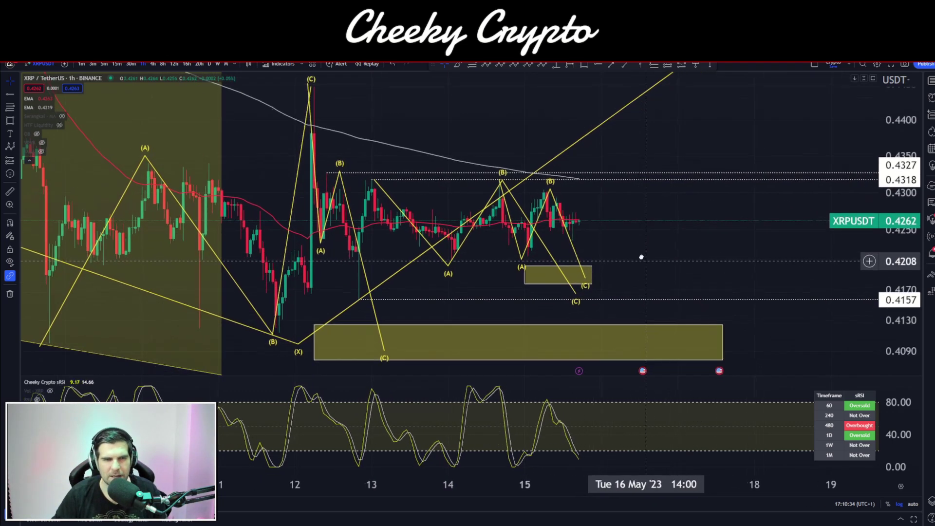
- Draw a rising support trend line from 0.4114 at 11 May 19:00 to 0.4256 at 16 May 11:00
scroll(641, 257, down, 5)
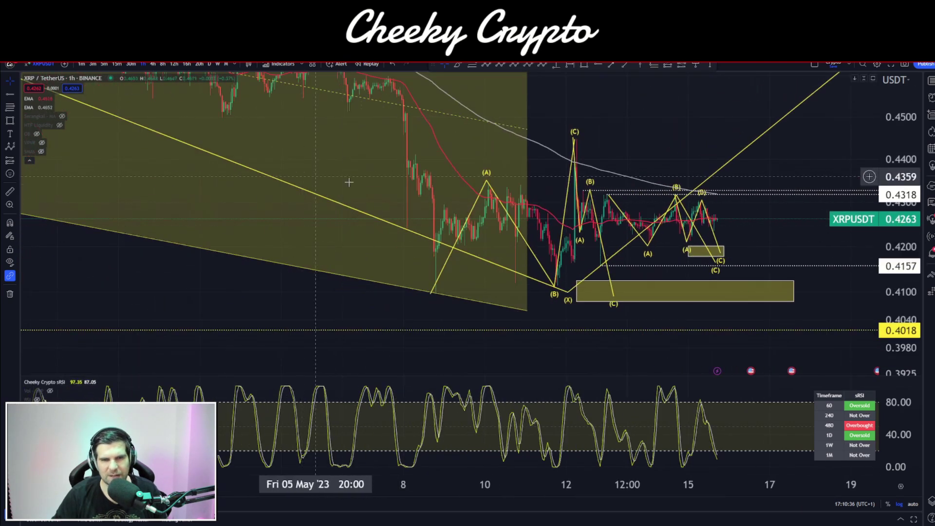
click(626, 64)
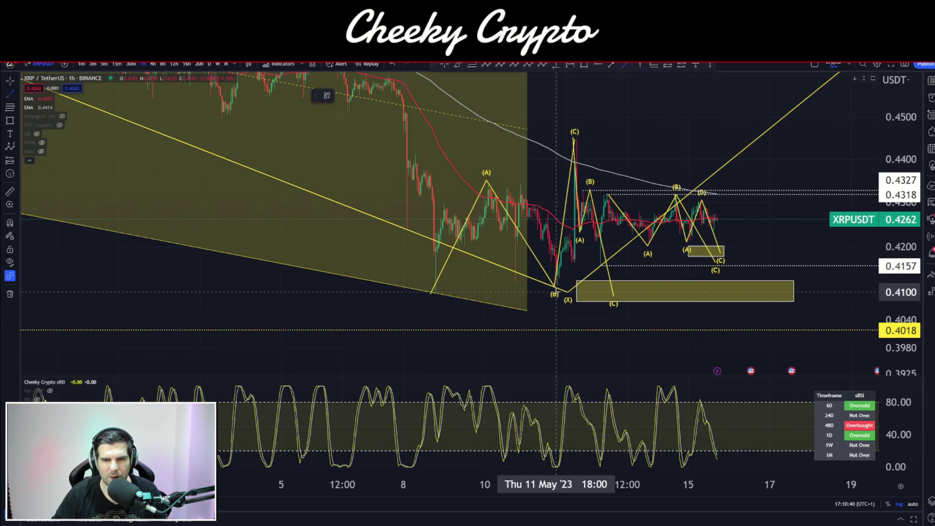
click(557, 287)
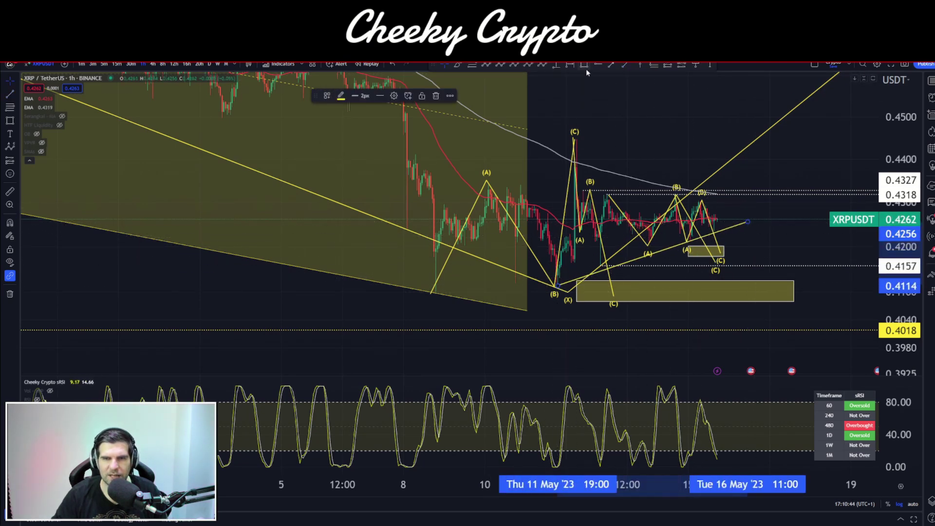
- Draw a falling resistance trend line from the 12 May high at 0.4446 to the end of the rising support line
click(626, 65)
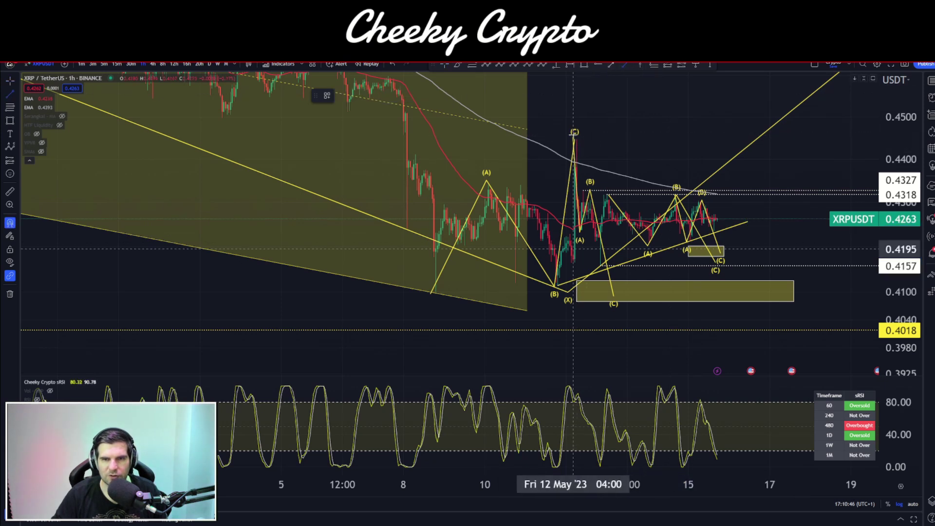
click(575, 139)
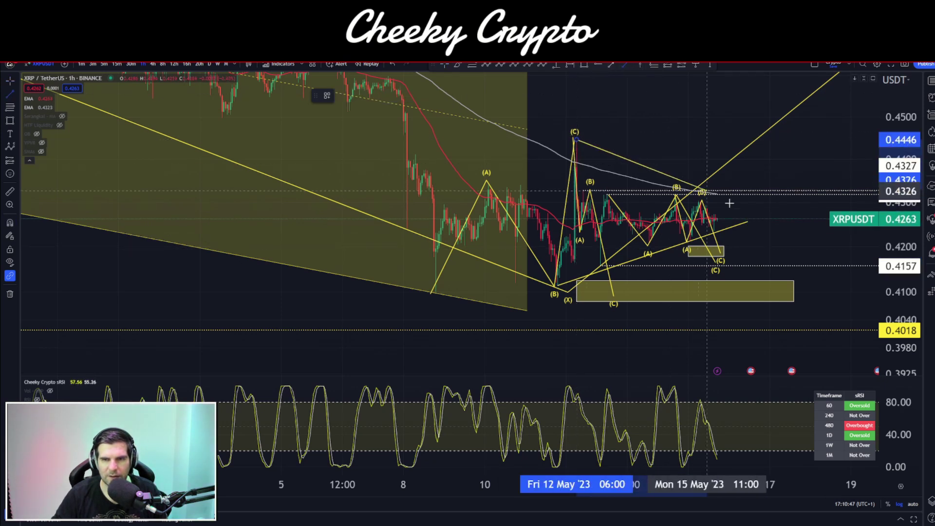
click(749, 221)
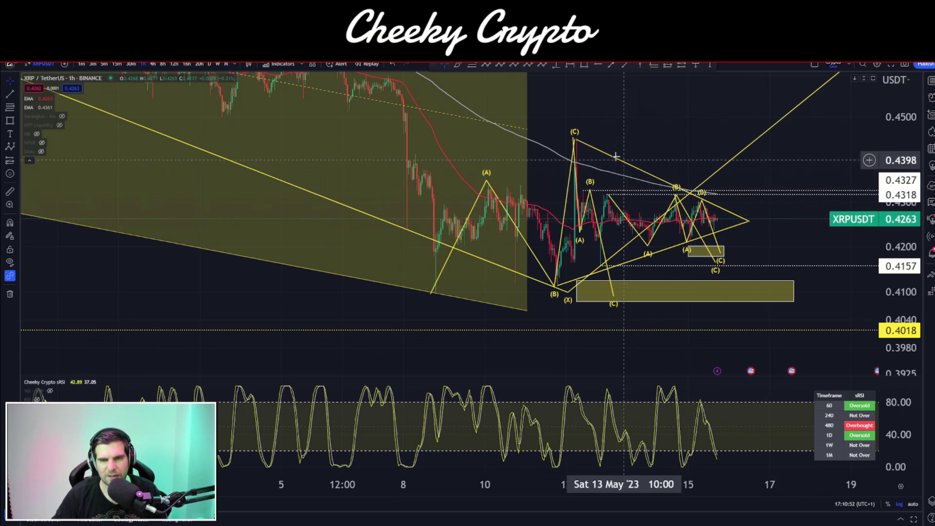
- Move the resistance trend line's start to 0.4326 on 12 May and its end to 0.4304 at 16 May 08:00
mouse_move(578, 140)
mouse_down()
mouse_move(628, 160)
mouse_move(581, 191)
mouse_up()
drag(749, 222, 741, 205)
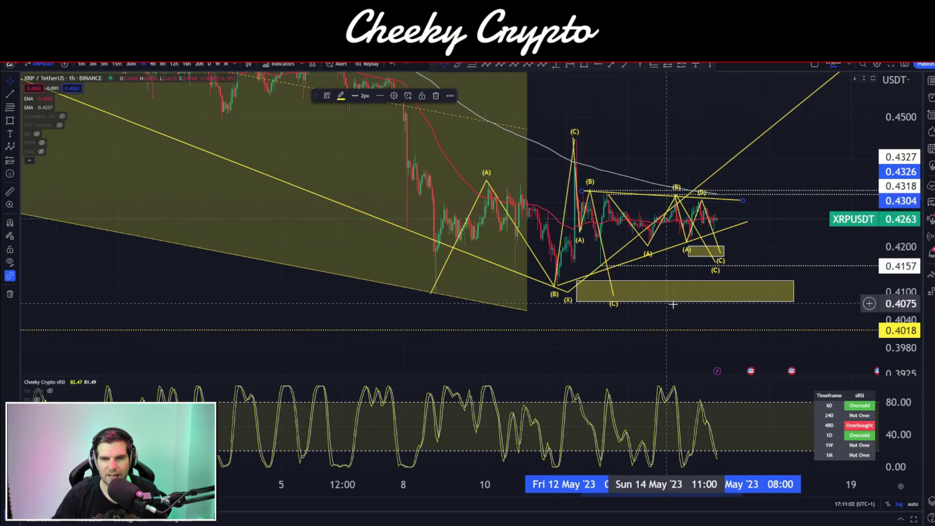
click(769, 239)
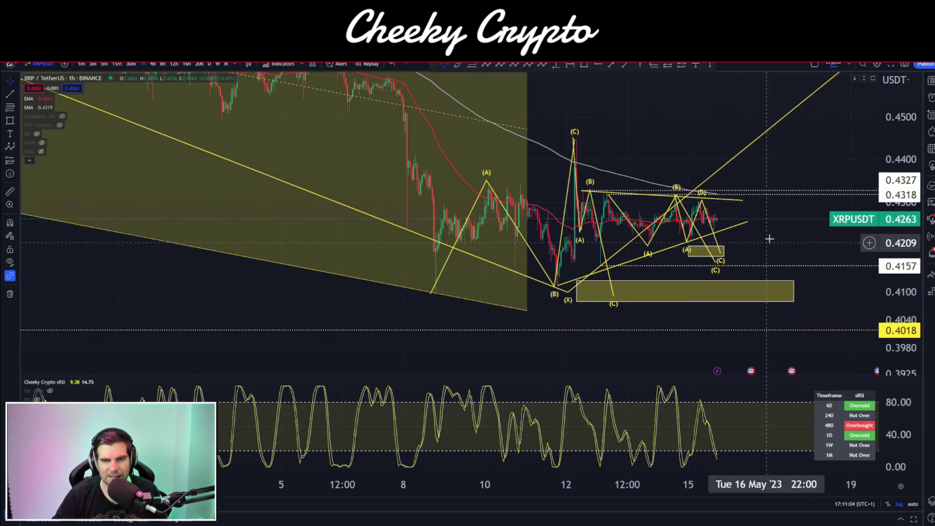
- Switch the XRPUSDT chart to the 1-day timeframe, framing the two falling channels and the recent candles
drag(769, 239, 715, 241)
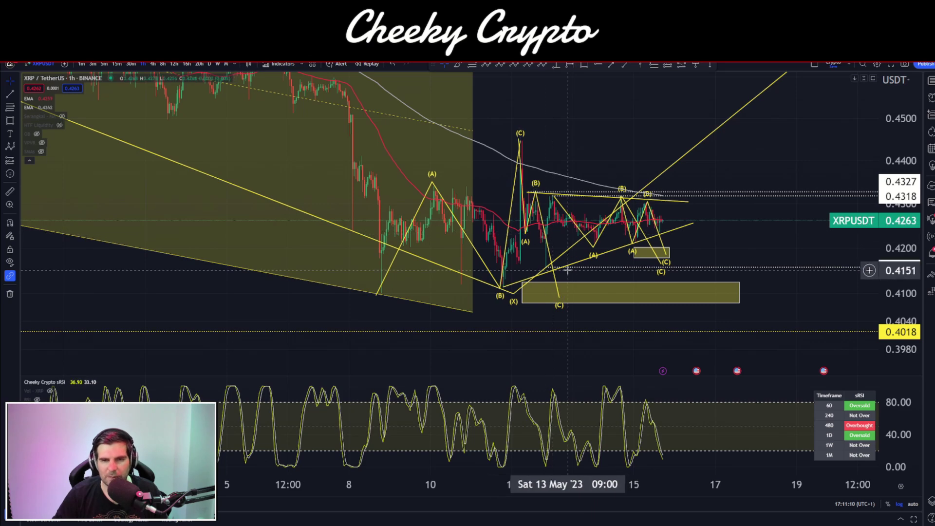
drag(747, 233, 738, 225)
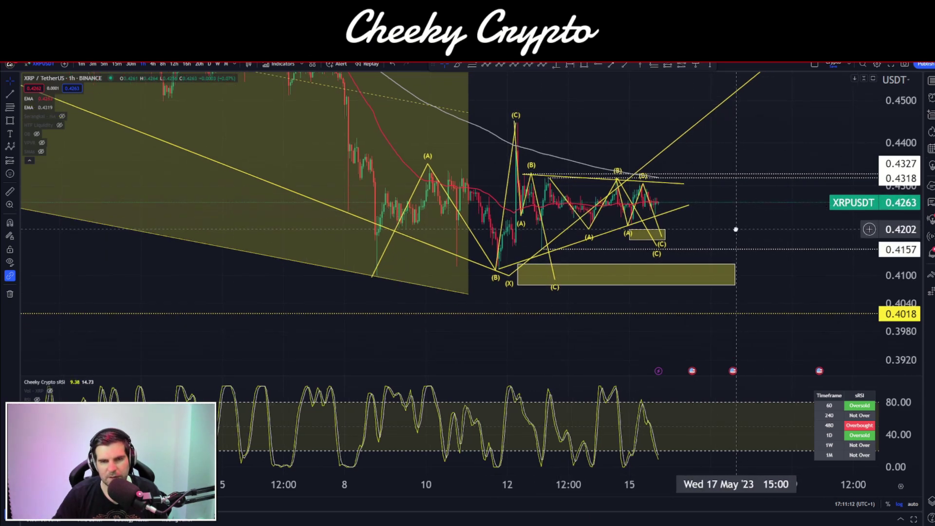
scroll(702, 224, down, 1)
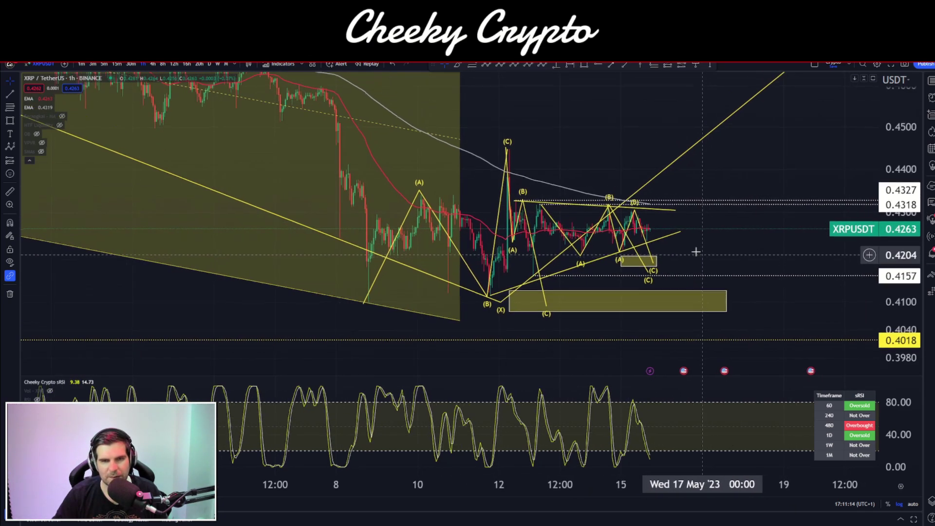
click(209, 64)
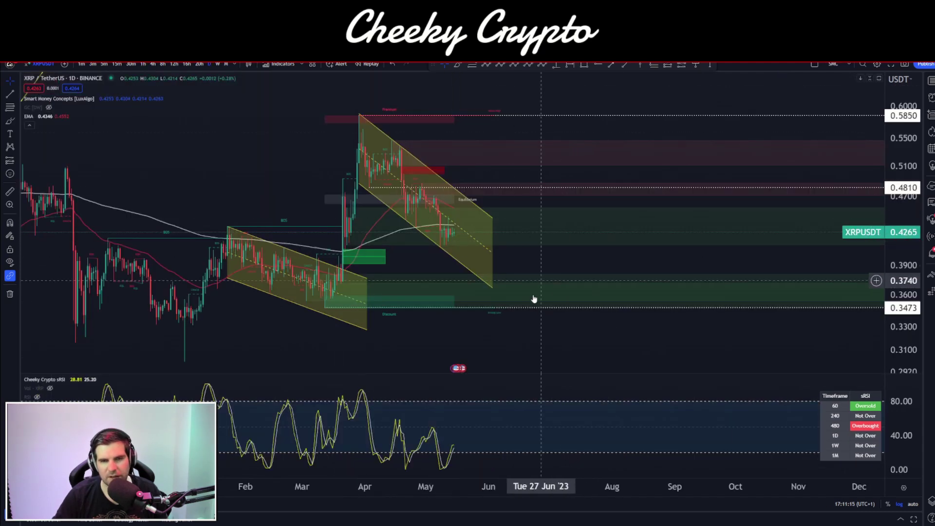
drag(534, 299, 601, 277)
drag(913, 306, 909, 235)
drag(630, 238, 741, 267)
scroll(704, 275, up, 3)
scroll(704, 275, up, 1)
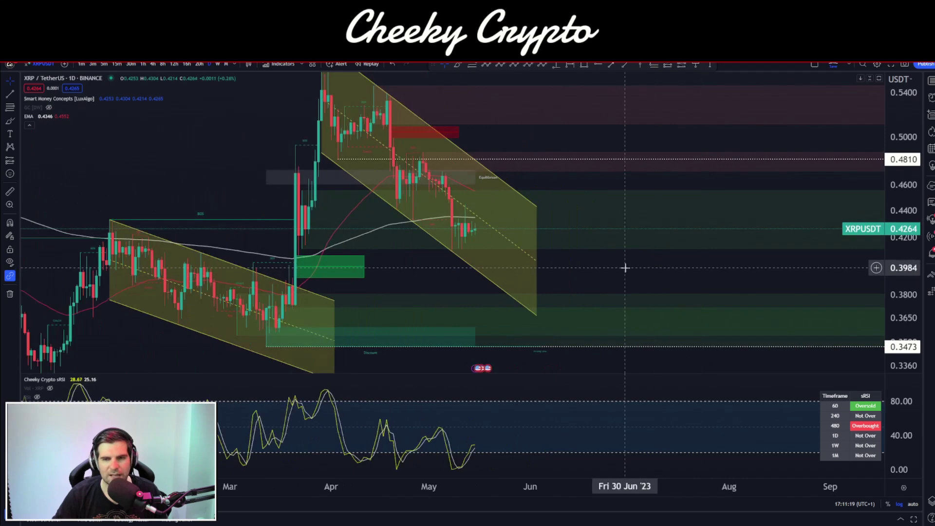
drag(624, 267, 695, 279)
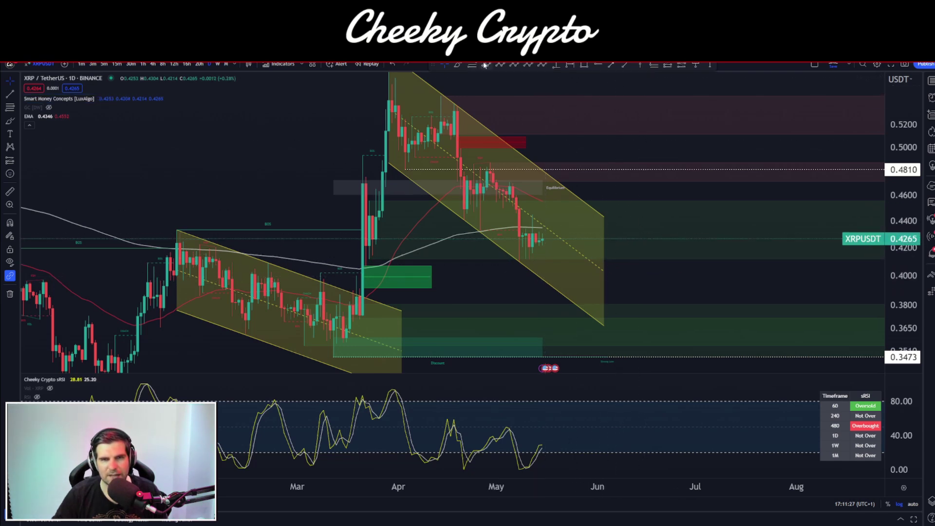
- Sketch freehand waves through the green zones at about 0.41–0.44 and 0.35–0.37, removing each one
mouse_move(378, 203)
mouse_down()
mouse_move(430, 255)
mouse_move(580, 246)
mouse_move(723, 214)
mouse_up()
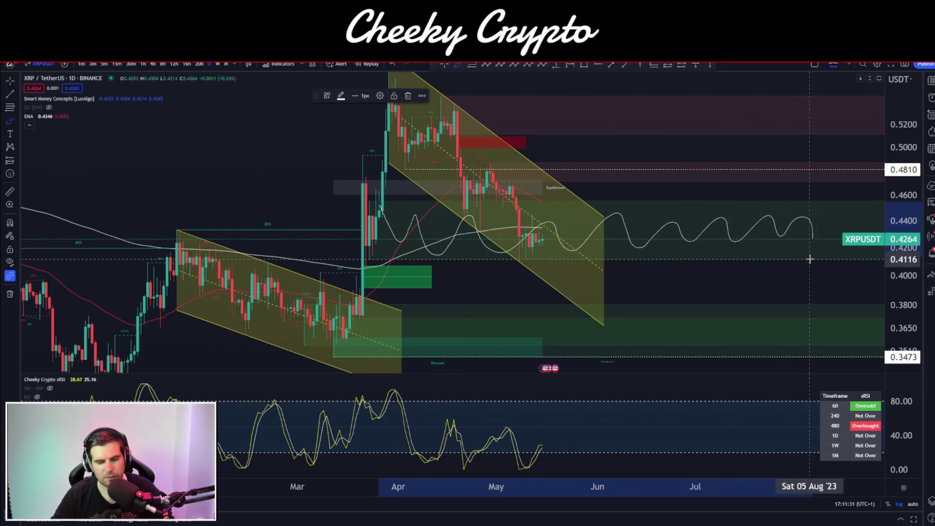
key(Delete)
drag(386, 311, 663, 346)
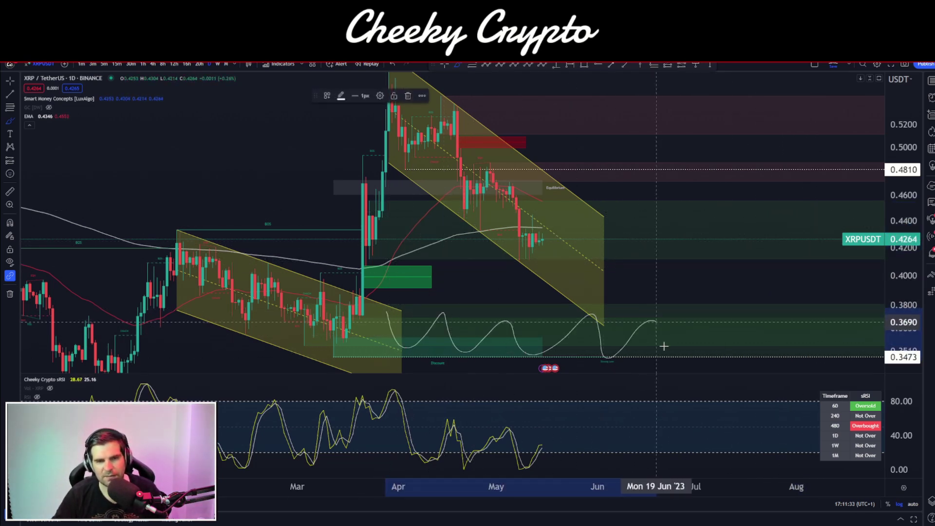
key(Escape)
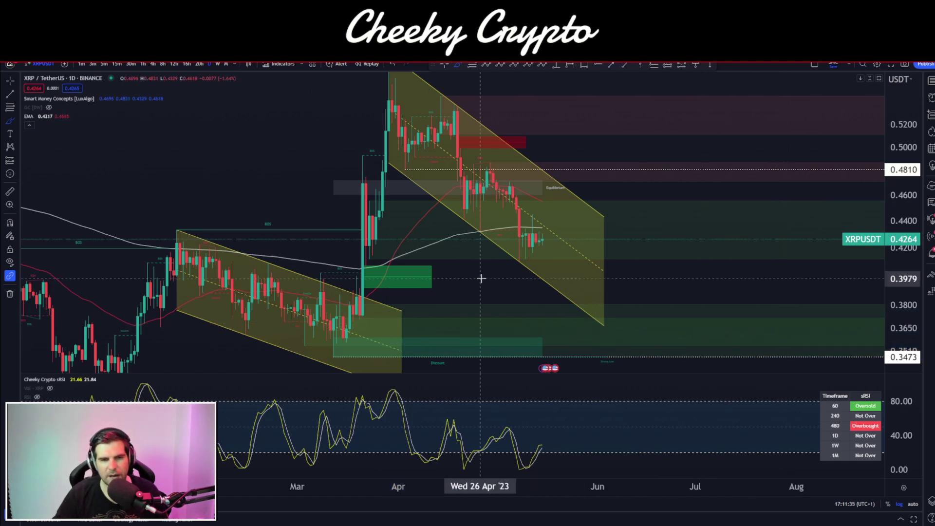
- Circle the green block near 0.40 freehand, sketch a circle and upward arrow at the channel's lower edge, and remove the strokes
mouse_move(456, 278)
mouse_down()
mouse_move(331, 278)
mouse_move(369, 252)
mouse_up()
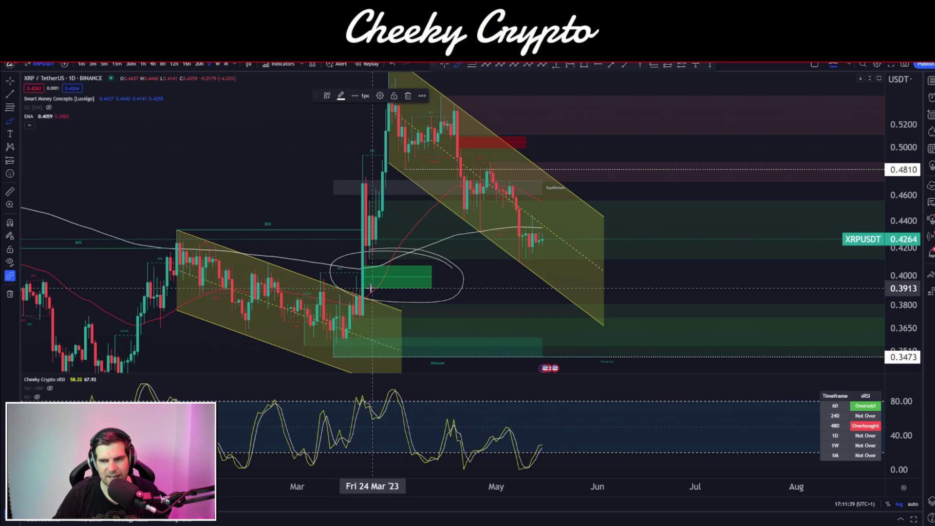
key(Delete)
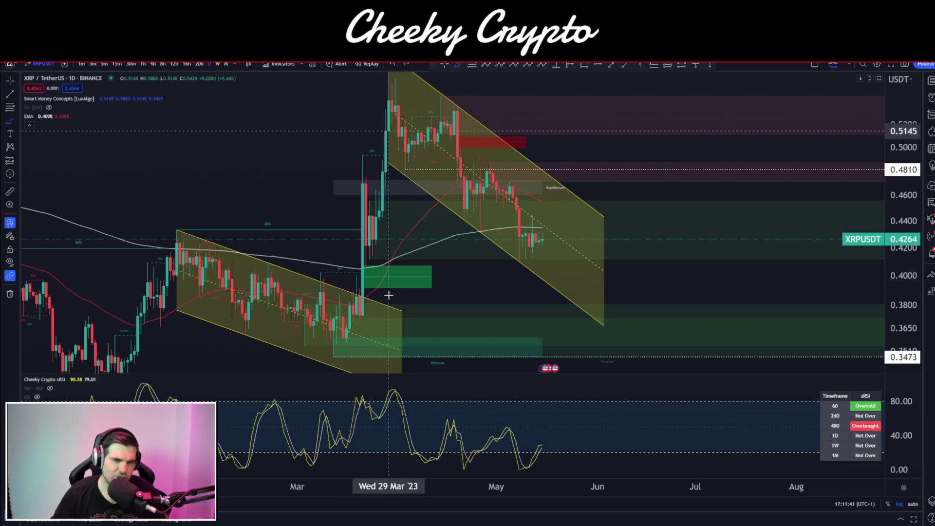
drag(392, 255, 389, 254)
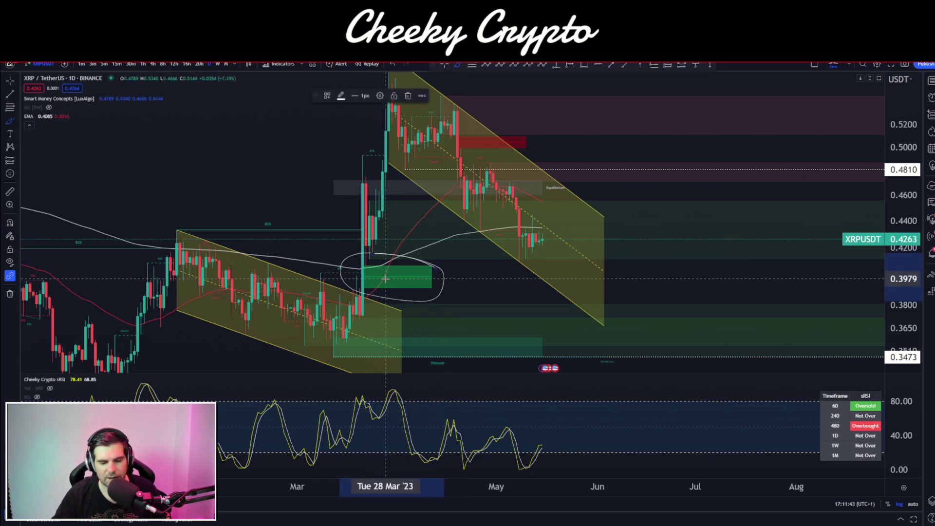
key(Delete)
mouse_move(565, 285)
mouse_down()
mouse_move(578, 298)
mouse_move(623, 217)
mouse_move(599, 251)
mouse_up()
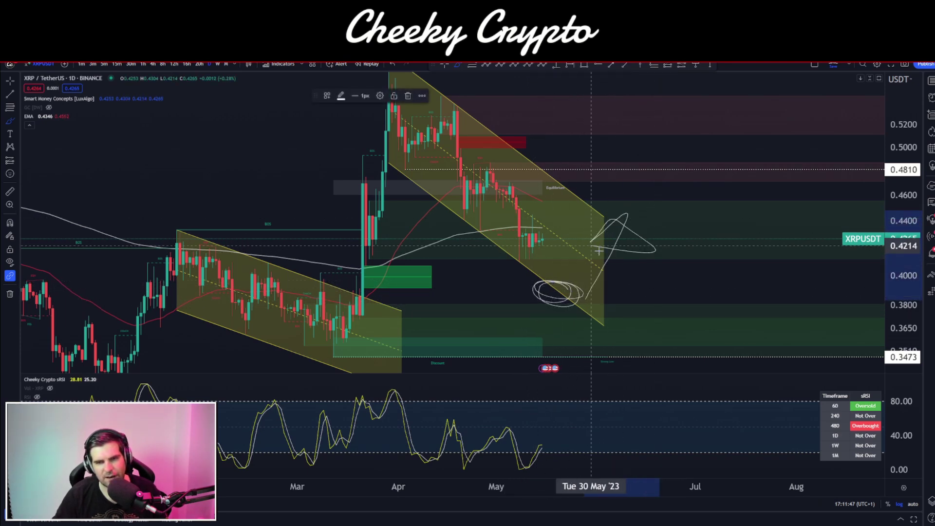
key(ctrl+z)
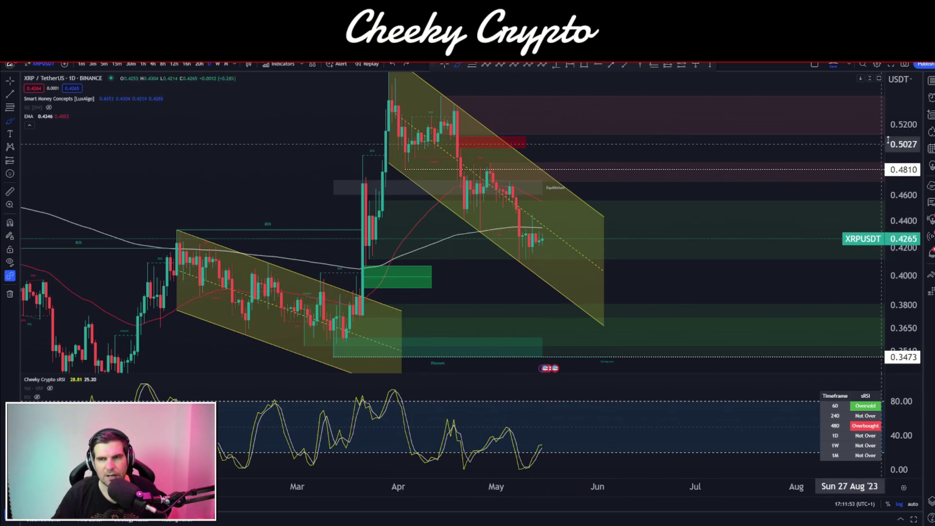
- Circle the red block near 0.50 and the green block near 0.40 freehand, deleting each stroke
drag(891, 140, 891, 190)
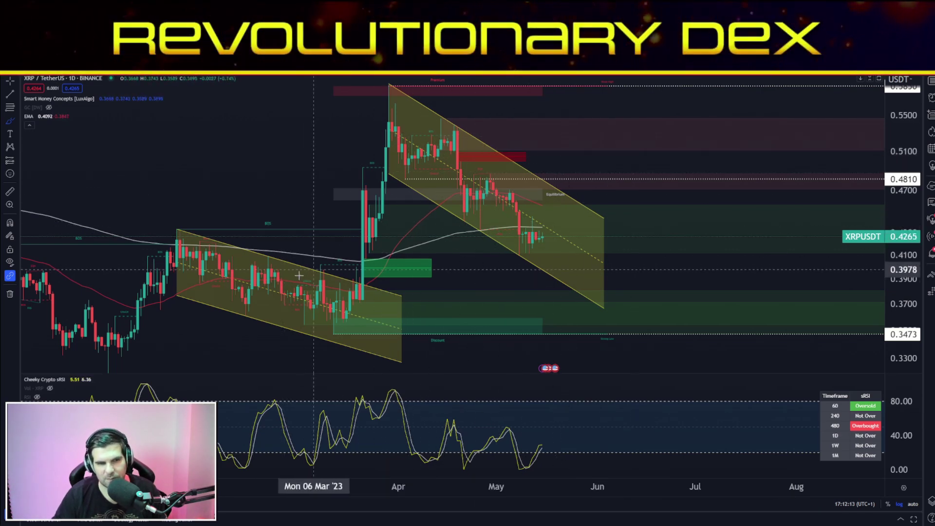
scroll(424, 292, down, 5)
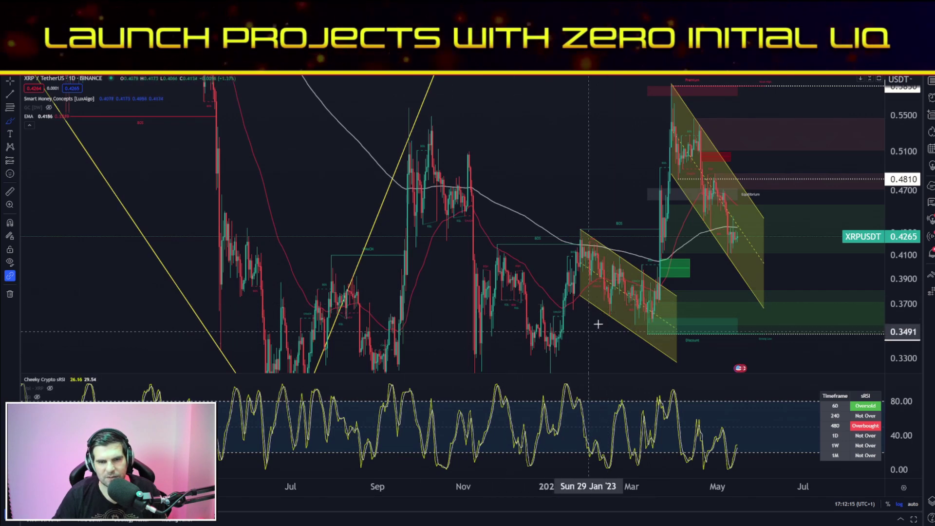
scroll(604, 312, up, 3)
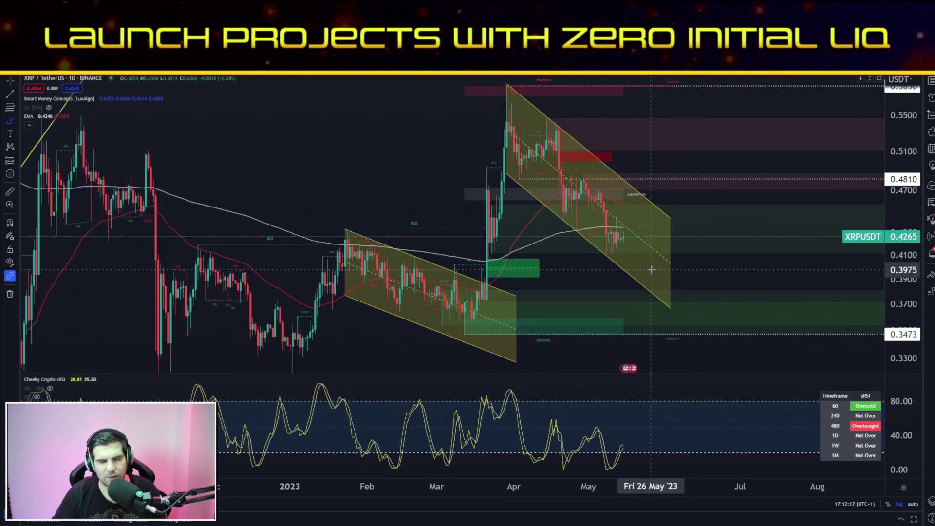
mouse_move(633, 153)
mouse_down()
mouse_move(523, 146)
mouse_move(560, 171)
mouse_move(509, 149)
mouse_up()
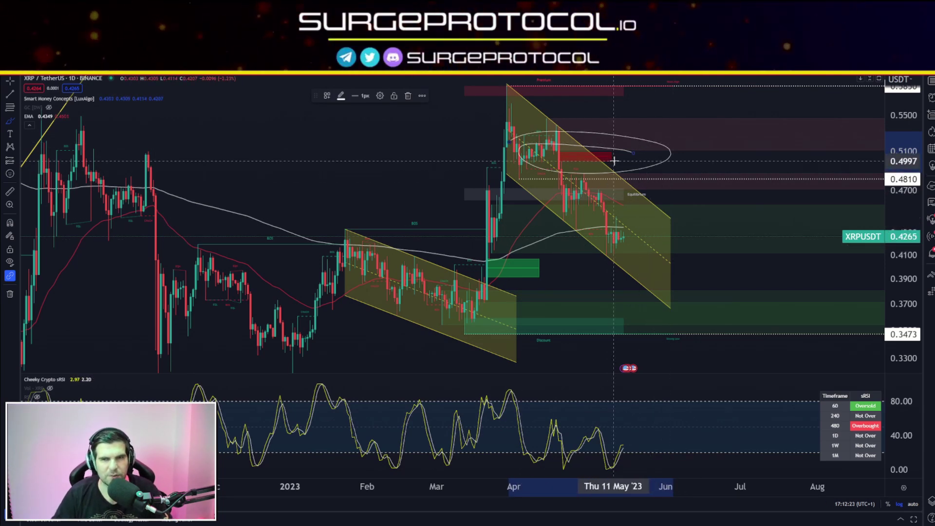
key(Delete)
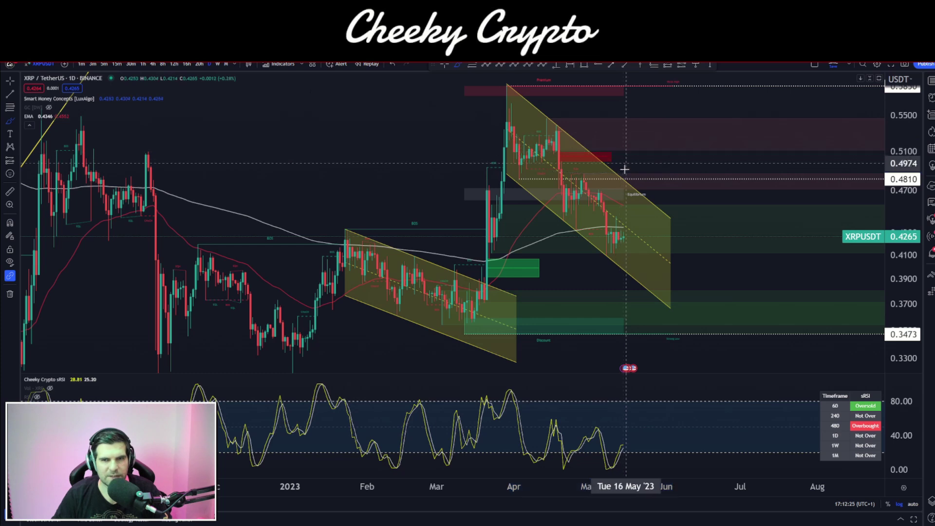
drag(556, 255, 454, 257)
key(Delete)
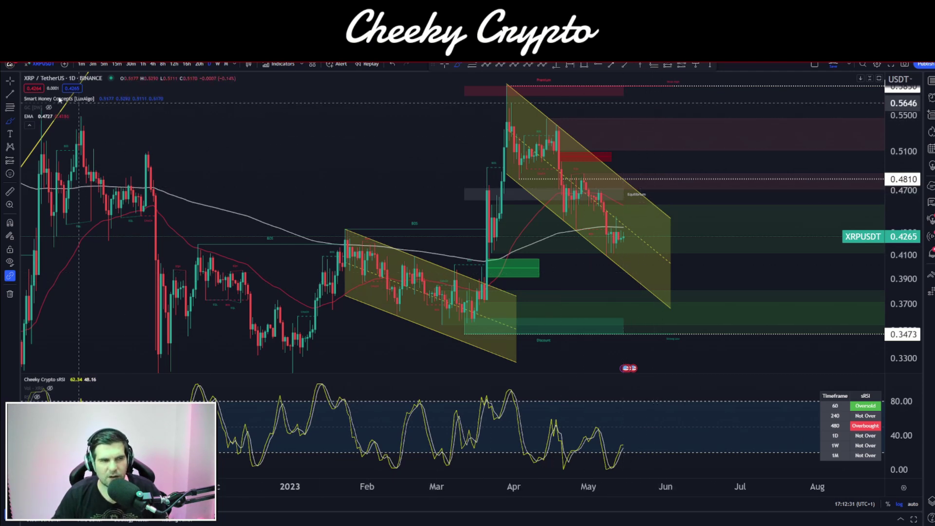
- Circle the CHoCH label of mid-2022 and the two BOS labels of early 2023 with freehand strokes
drag(696, 252, 496, 198)
drag(564, 283, 609, 253)
scroll(565, 249, down, 3)
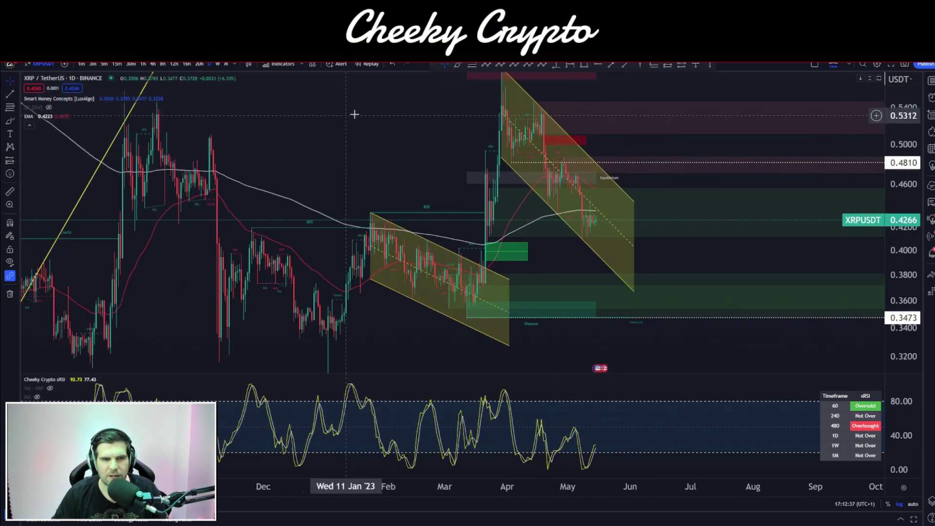
scroll(458, 233, down, 3)
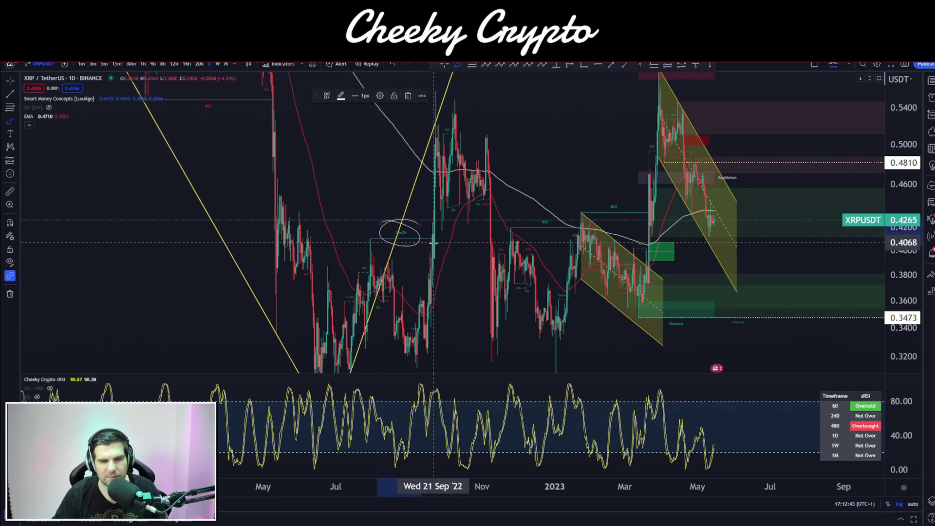
scroll(482, 287, up, 2)
drag(312, 217, 264, 209)
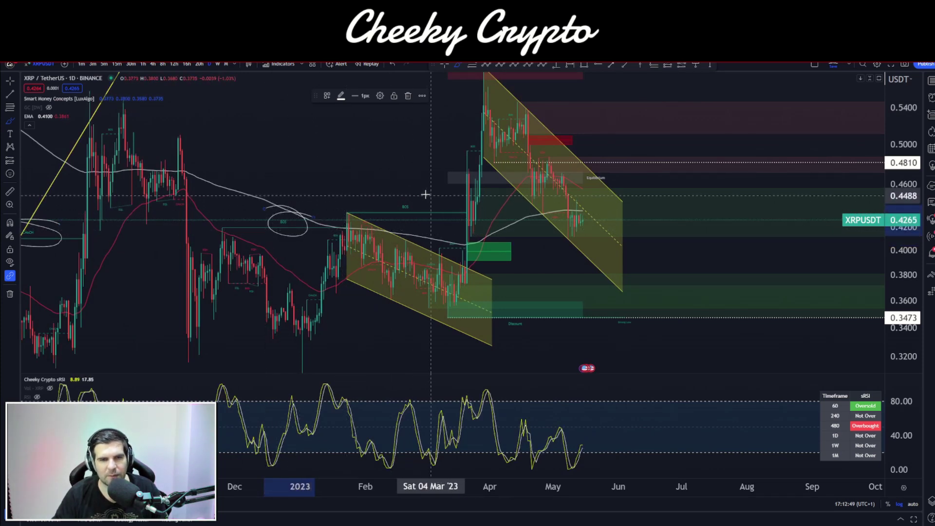
drag(423, 194, 403, 191)
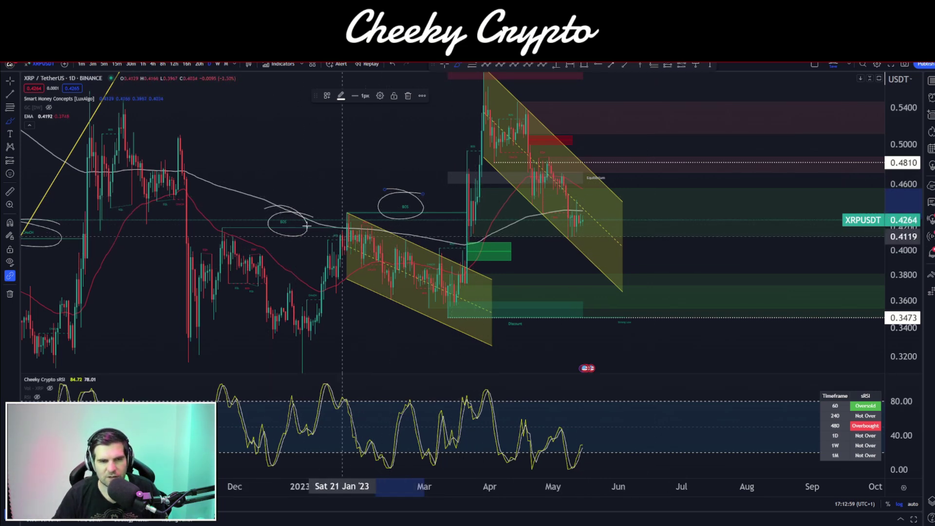
- Circle the March low, sketch an upward arrow from the current price to about 0.55, and undo all freehand strokes
mouse_move(452, 297)
mouse_down()
mouse_move(463, 302)
mouse_move(424, 295)
mouse_up()
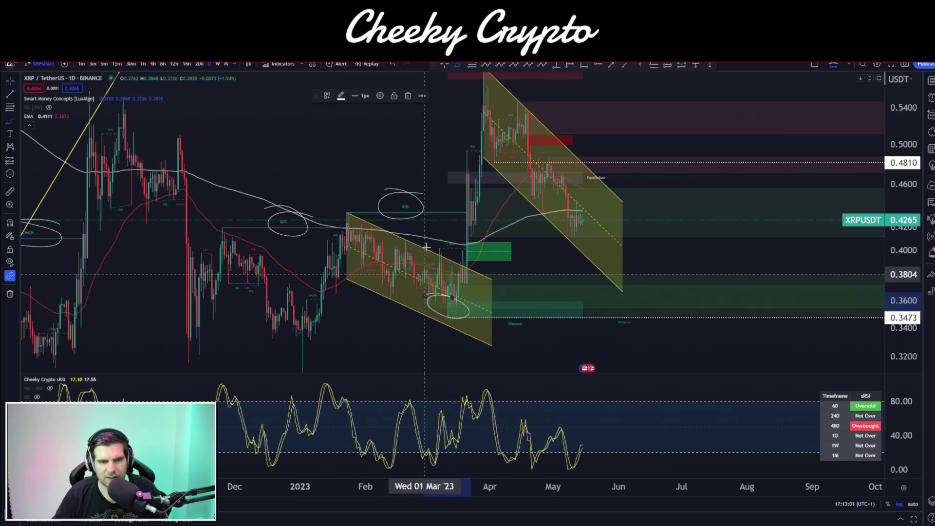
mouse_move(584, 241)
mouse_down()
mouse_move(653, 93)
mouse_move(674, 121)
mouse_move(618, 127)
mouse_up()
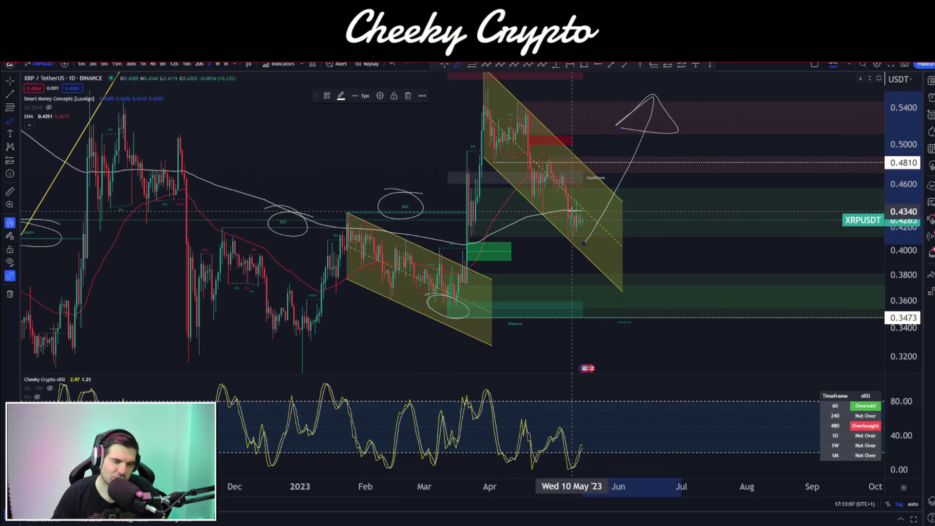
key(ctrl+z)
key(ctrl+z)
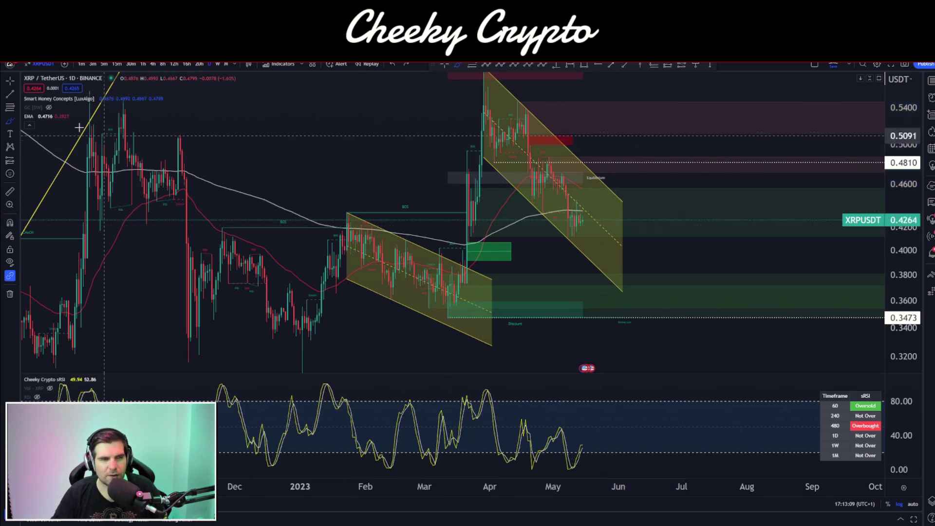
- Switch to the weekly XRPUSDT chart in the Macro layout and hide the watchlist
mouse_move(363, 168)
mouse_down()
mouse_move(459, 169)
mouse_move(369, 170)
mouse_up()
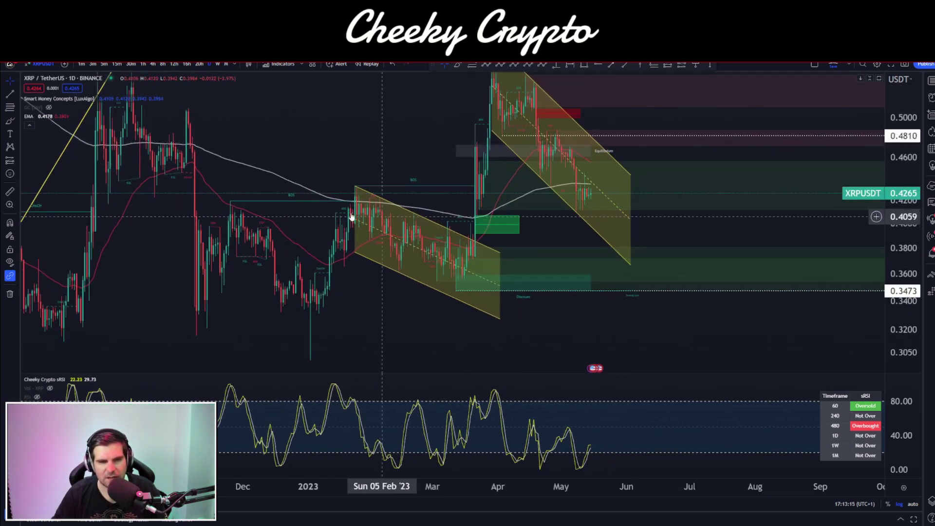
drag(682, 219, 626, 289)
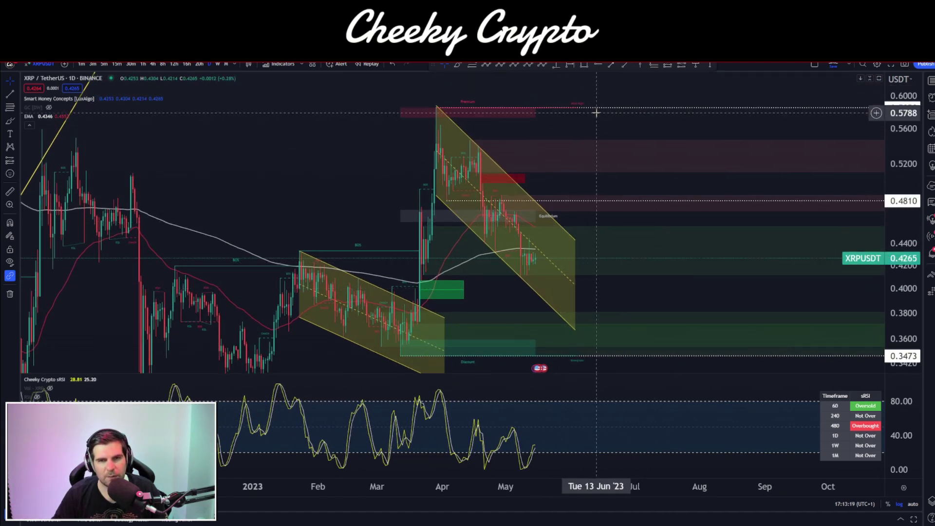
drag(591, 101, 580, 176)
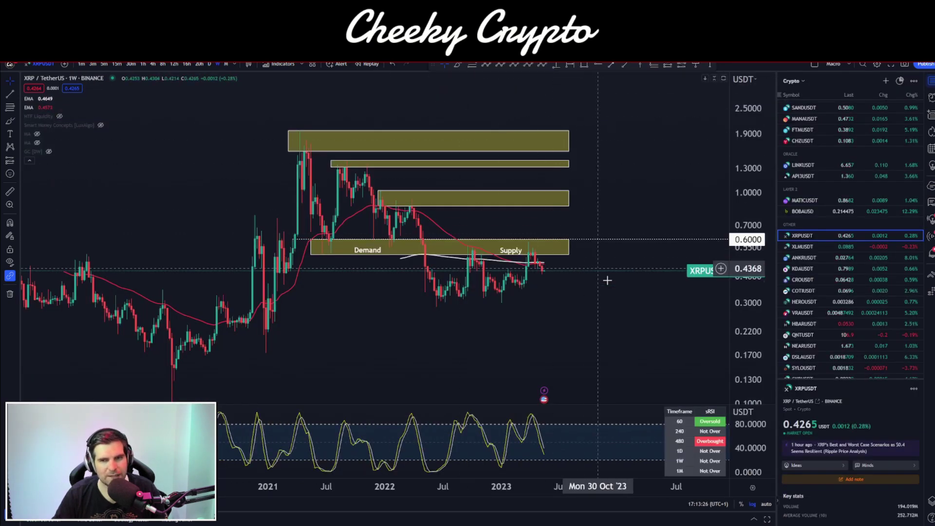
click(932, 81)
drag(752, 285, 619, 285)
drag(906, 328, 910, 219)
drag(700, 325, 825, 294)
scroll(724, 308, up, 3)
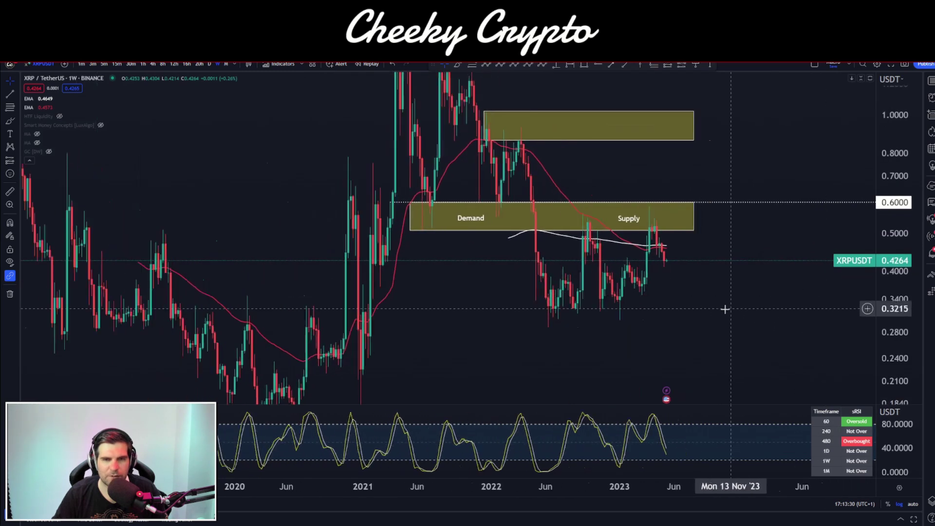
- Reposition the Demand and Supply labels inside the 0.5074–0.5993 zone and select that rectangle
drag(381, 216, 390, 214)
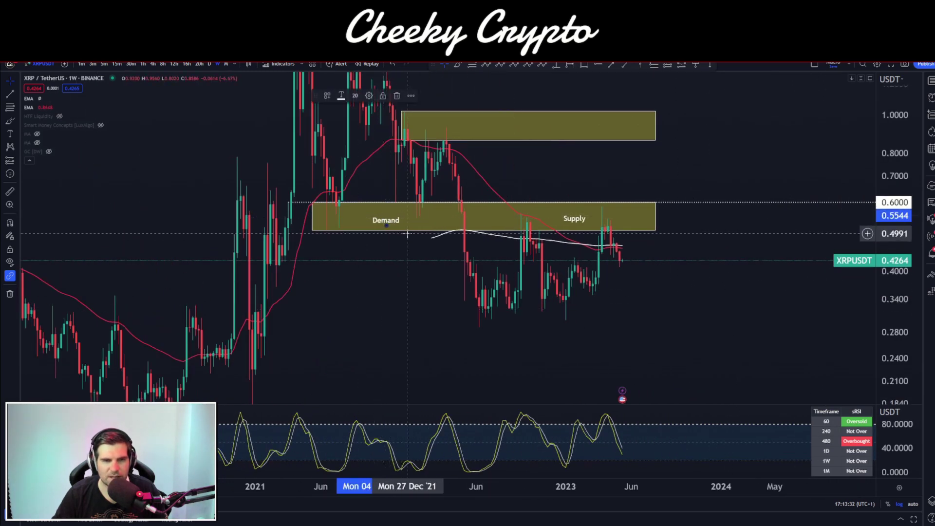
drag(547, 217, 562, 219)
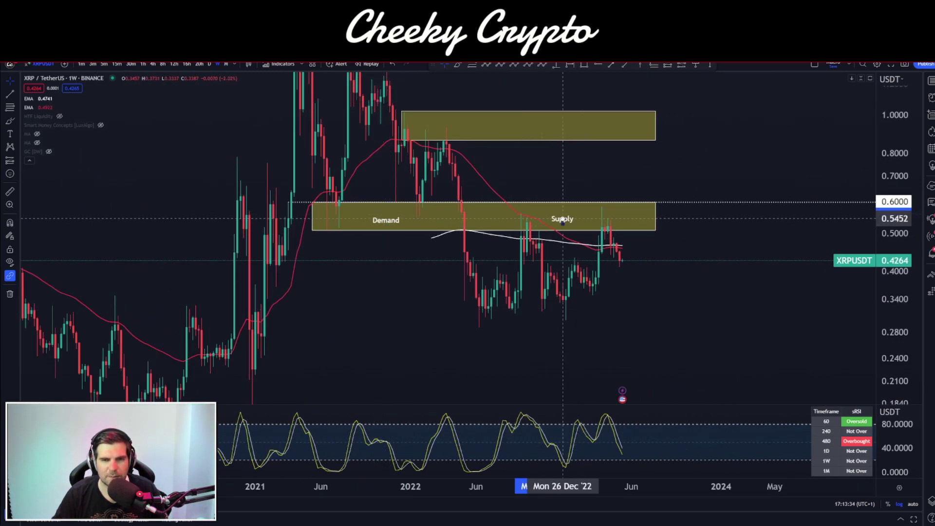
click(691, 301)
click(399, 229)
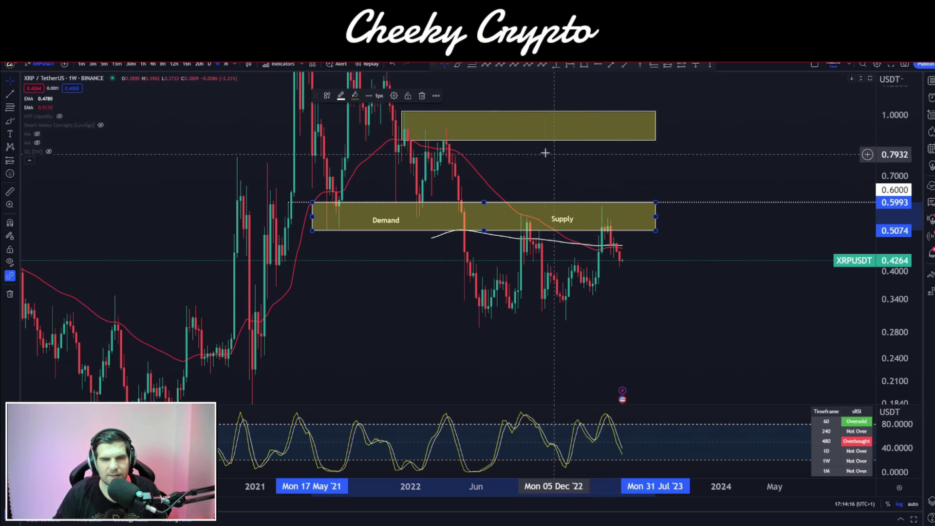
- Draw a rising trend line above the September 2022 high from about 0.559 to 0.60, and another under the lows from about 0.287 in June 2022
click(10, 94)
click(521, 215)
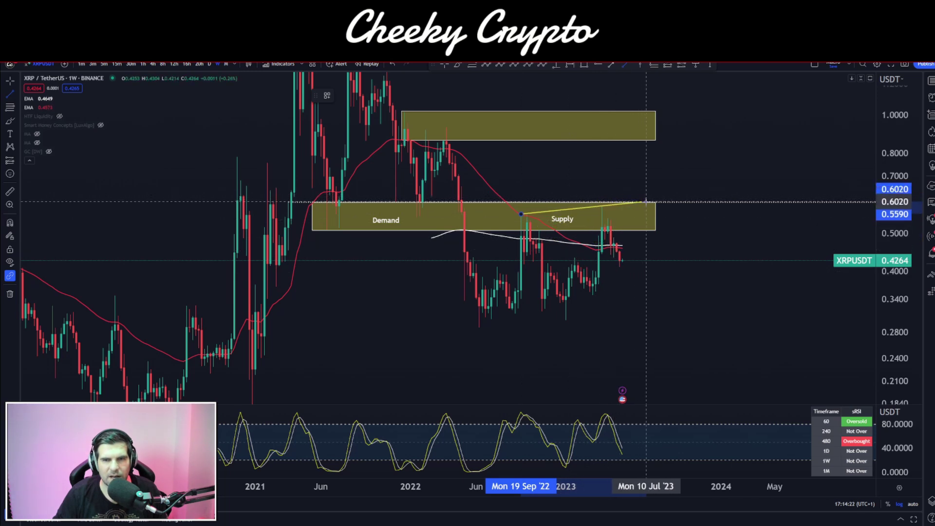
click(645, 201)
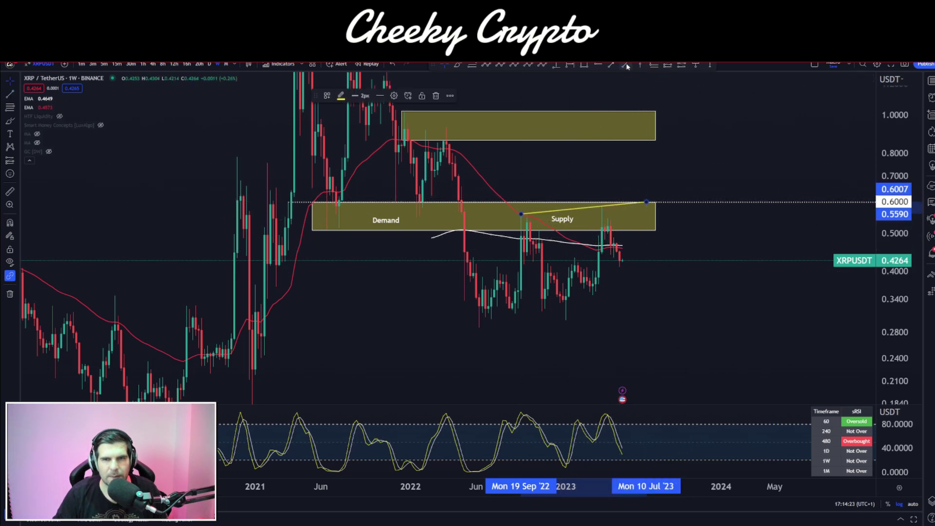
click(479, 327)
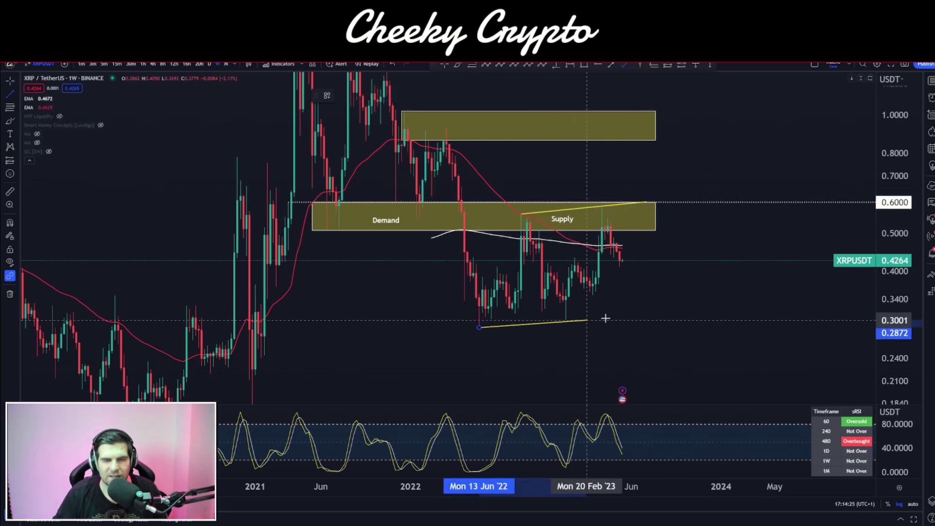
click(671, 310)
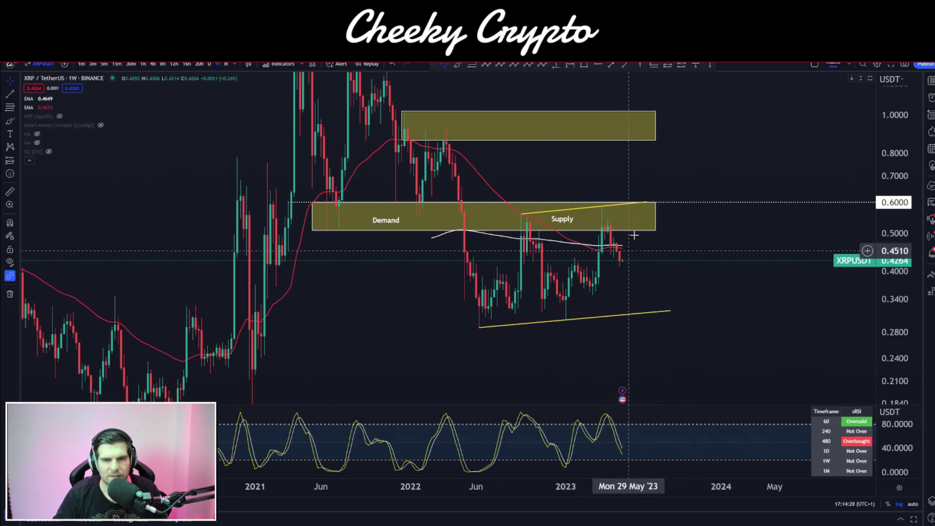
scroll(682, 288, down, 5)
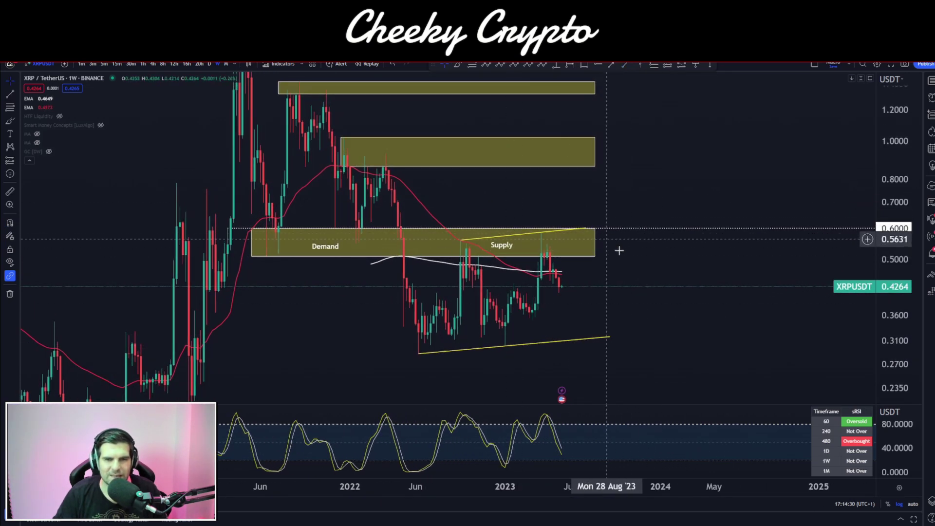
drag(652, 323, 653, 302)
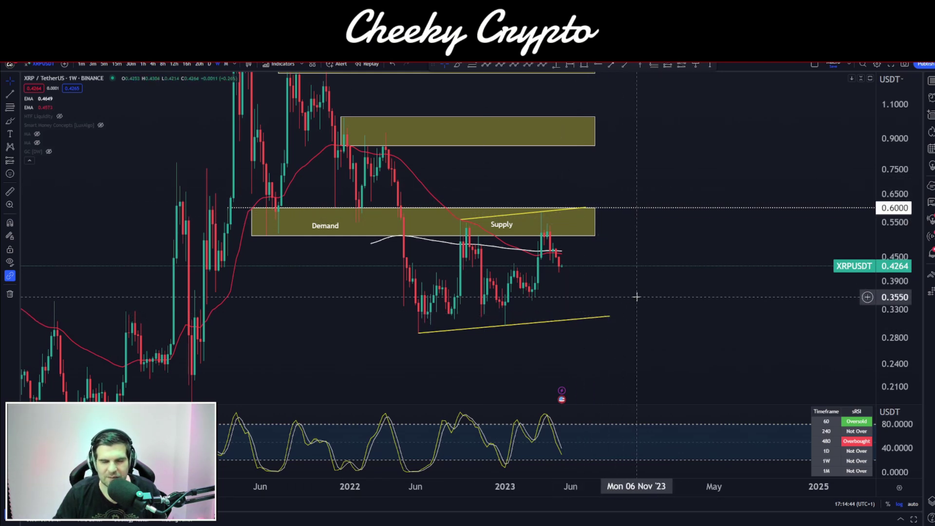
- Delete the rising trend line under the lows and the one across the highs inside the supply zone
drag(635, 298, 634, 320)
click(587, 340)
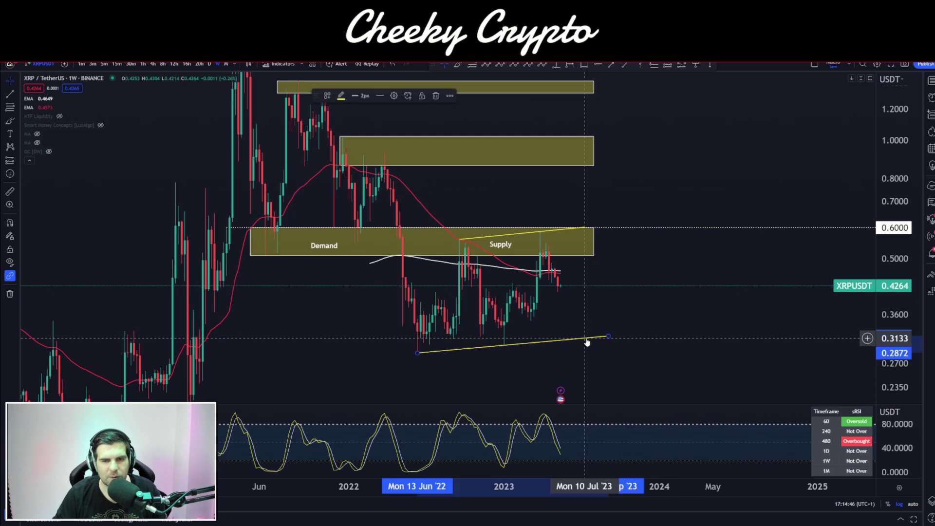
key(Delete)
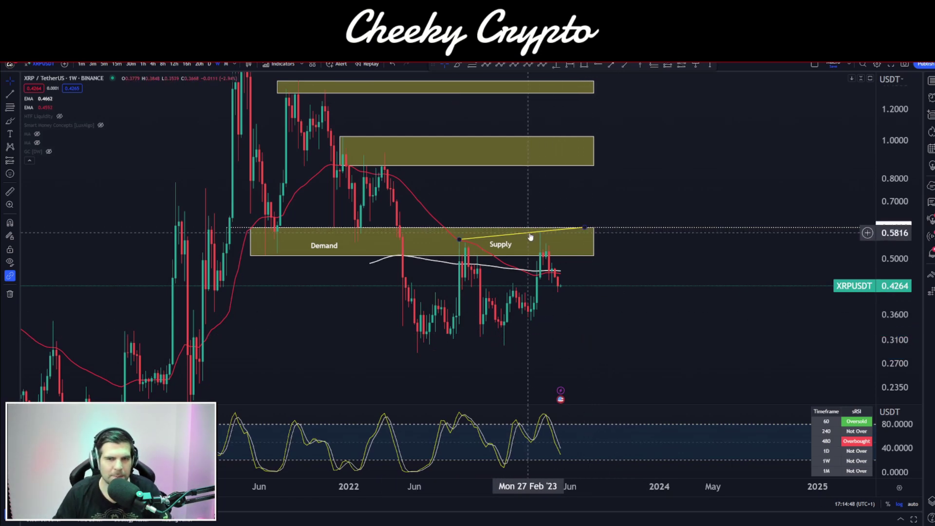
drag(596, 257, 656, 342)
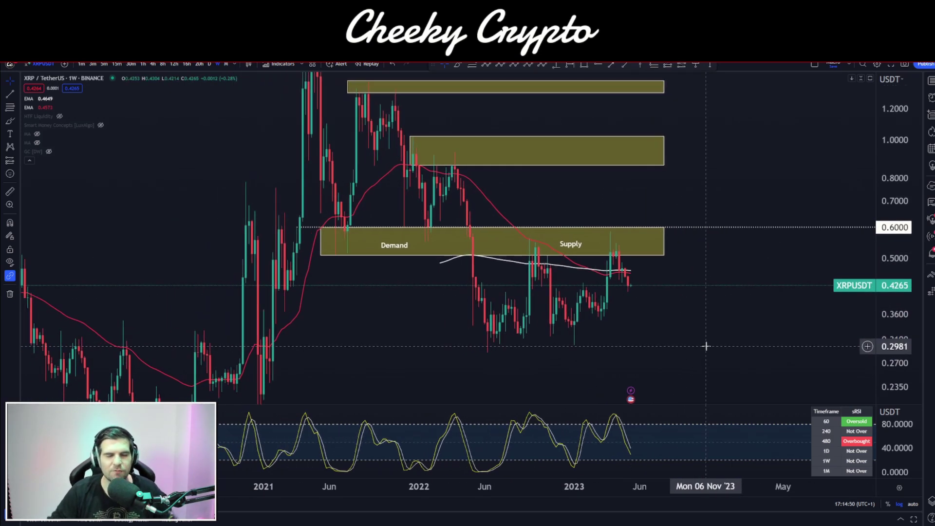